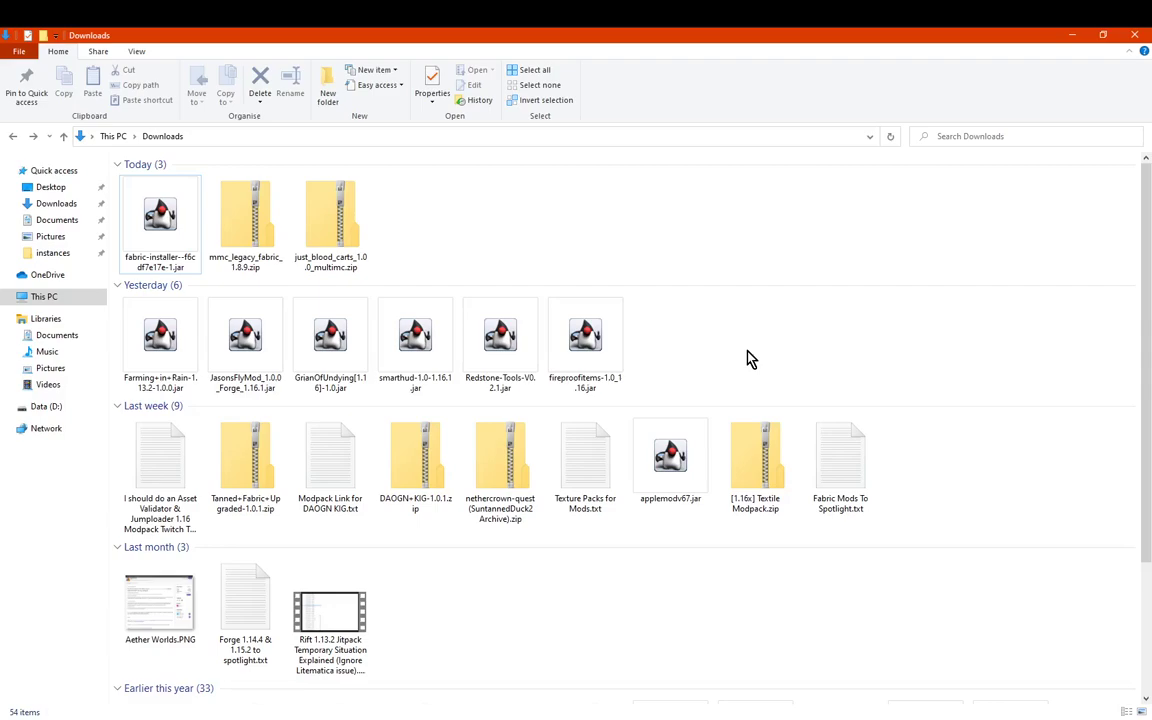
- Bring up the mods folder of the mmc_legacy_fabric_1.8.9 instance and examine its mod files
{"action": "left_click", "coordinate": [255, 640]}
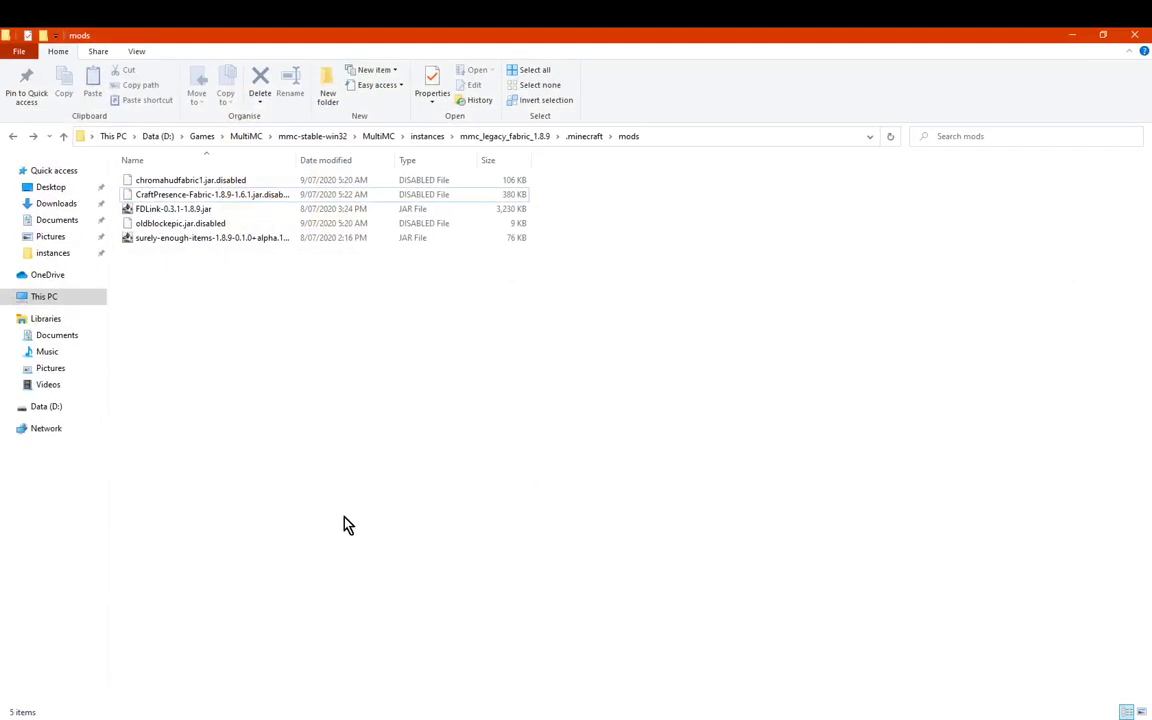
{"action": "left_click_drag", "start_coordinate": [223, 303], "coordinate": [208, 136]}
{"action": "left_click", "coordinate": [360, 445]}
- Switch to the browser and review the CraftPresence, ChromaHudFabric, oldblockepic and Surely Enough Items mod pages
{"action": "left_click", "coordinate": [350, 706]}
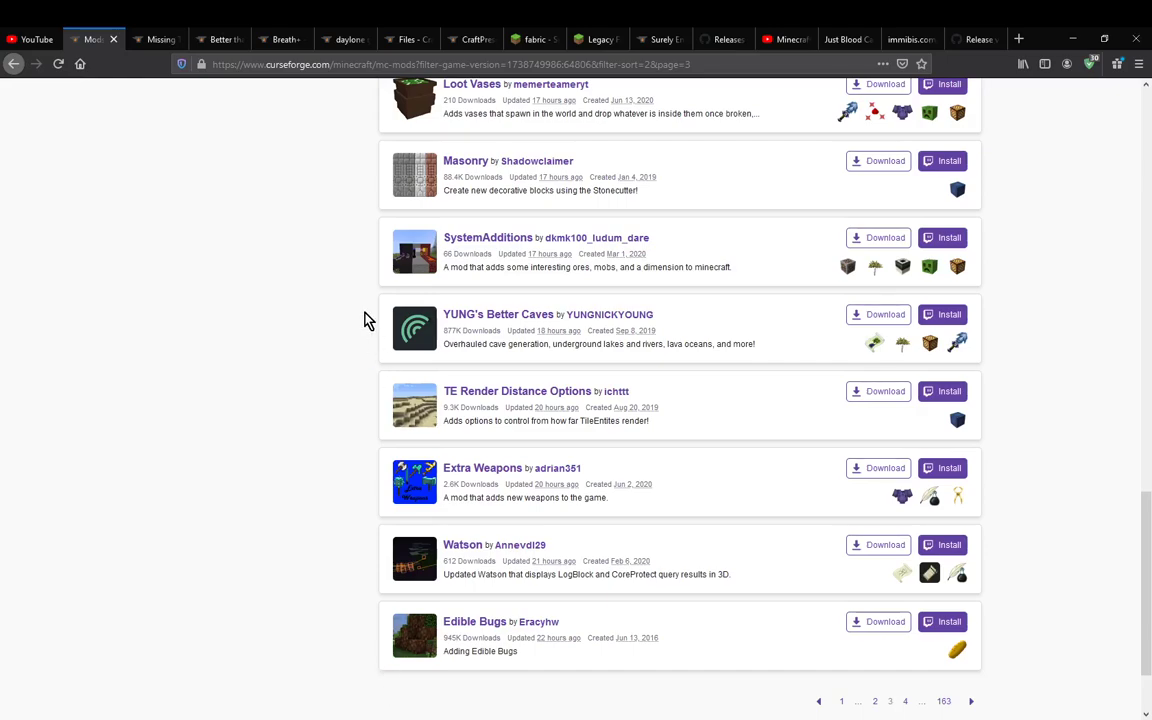
{"action": "left_click", "coordinate": [466, 40]}
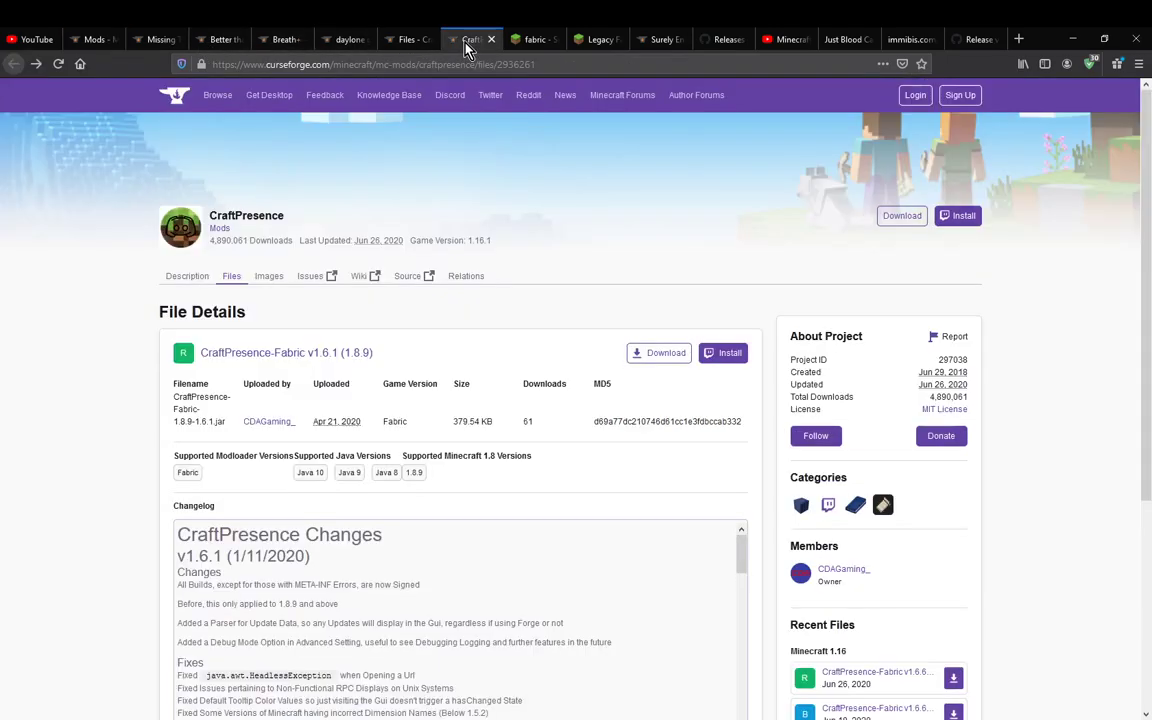
{"action": "scroll", "coordinate": [926, 470], "scroll_direction": "down", "scroll_amount": 2}
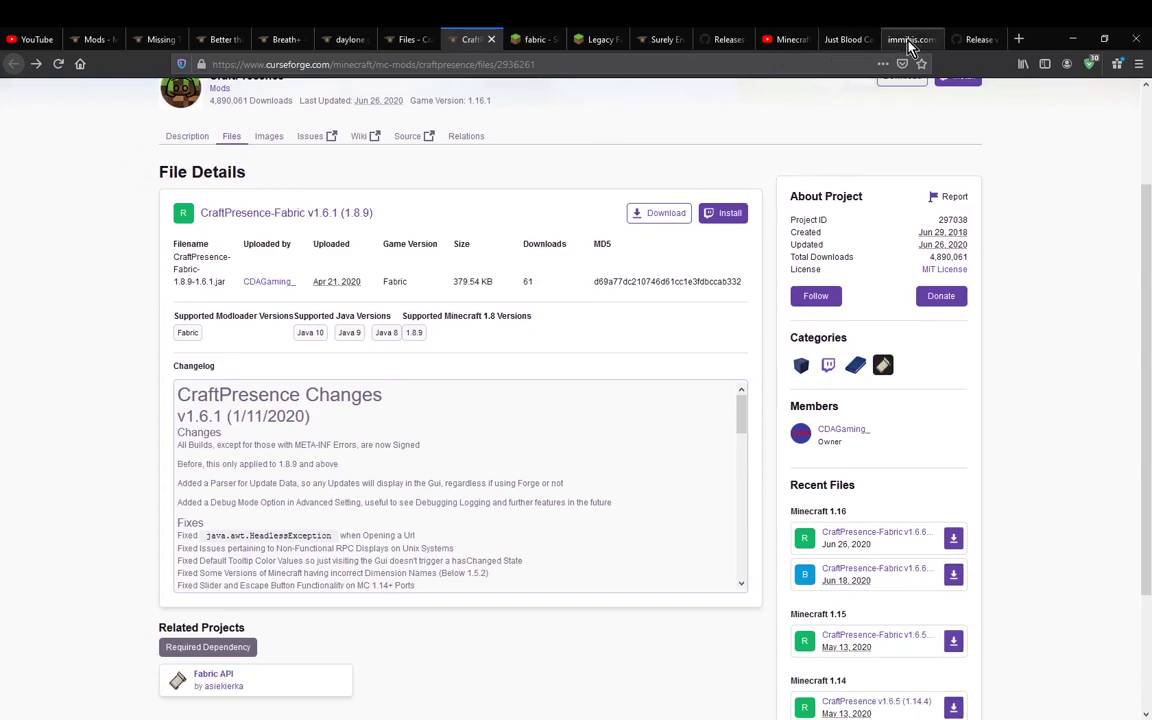
{"action": "left_click", "coordinate": [965, 40]}
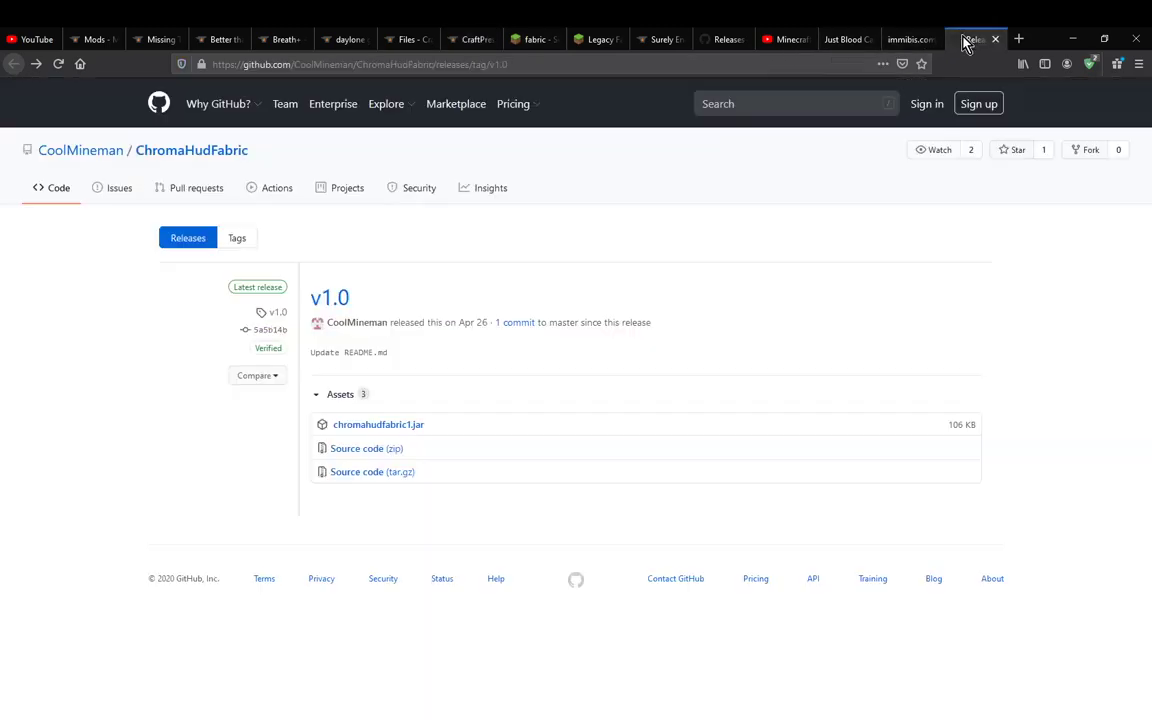
{"action": "left_click", "coordinate": [711, 42]}
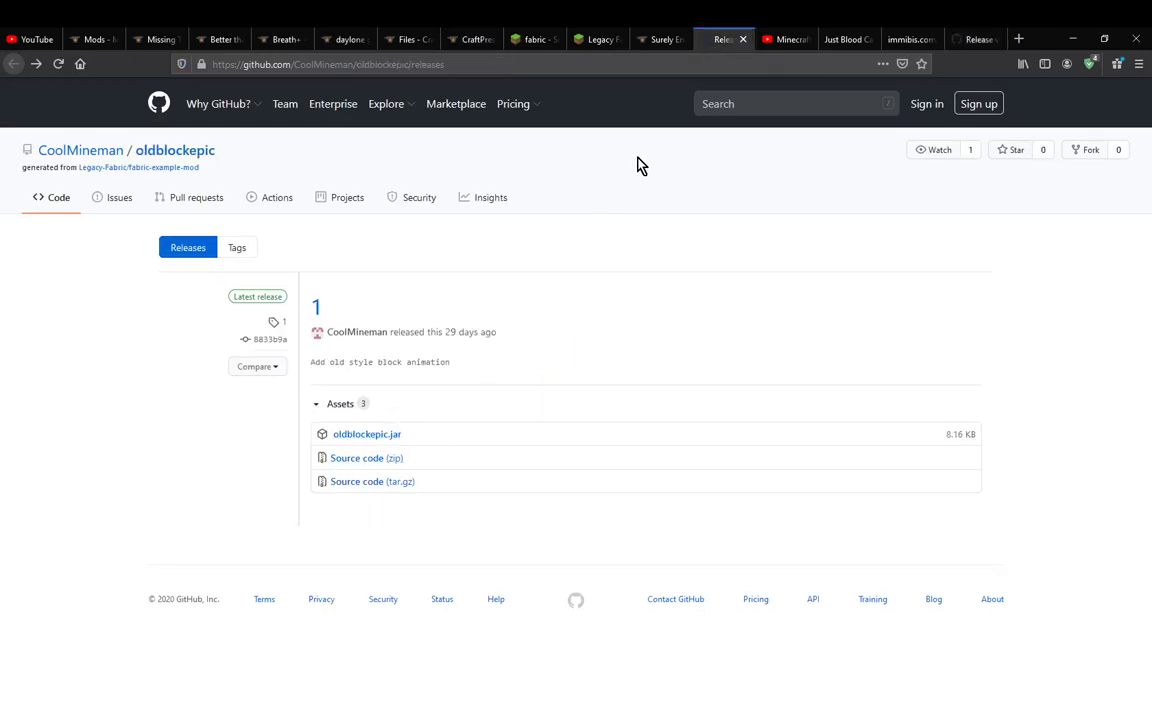
{"action": "left_click", "coordinate": [658, 39]}
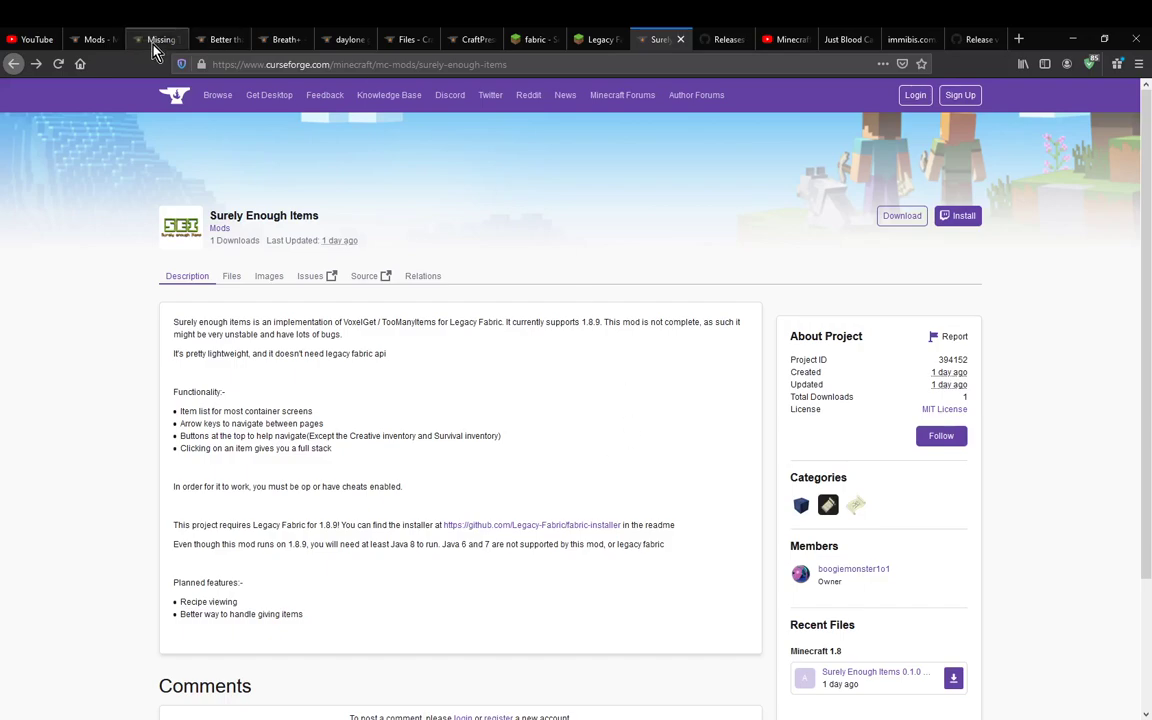
{"action": "left_click", "coordinate": [90, 39]}
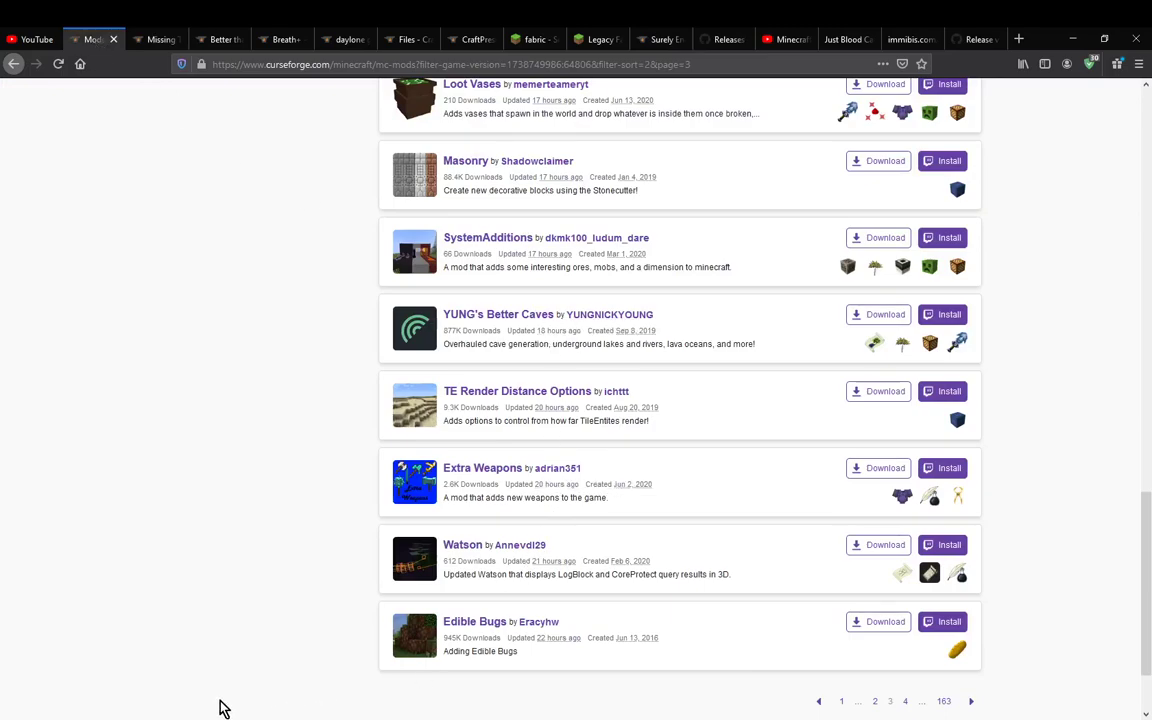
- Return to the Downloads folder in File Explorer and run the fabric-installer jar
{"action": "mouse_move", "coordinate": [183, 718]}
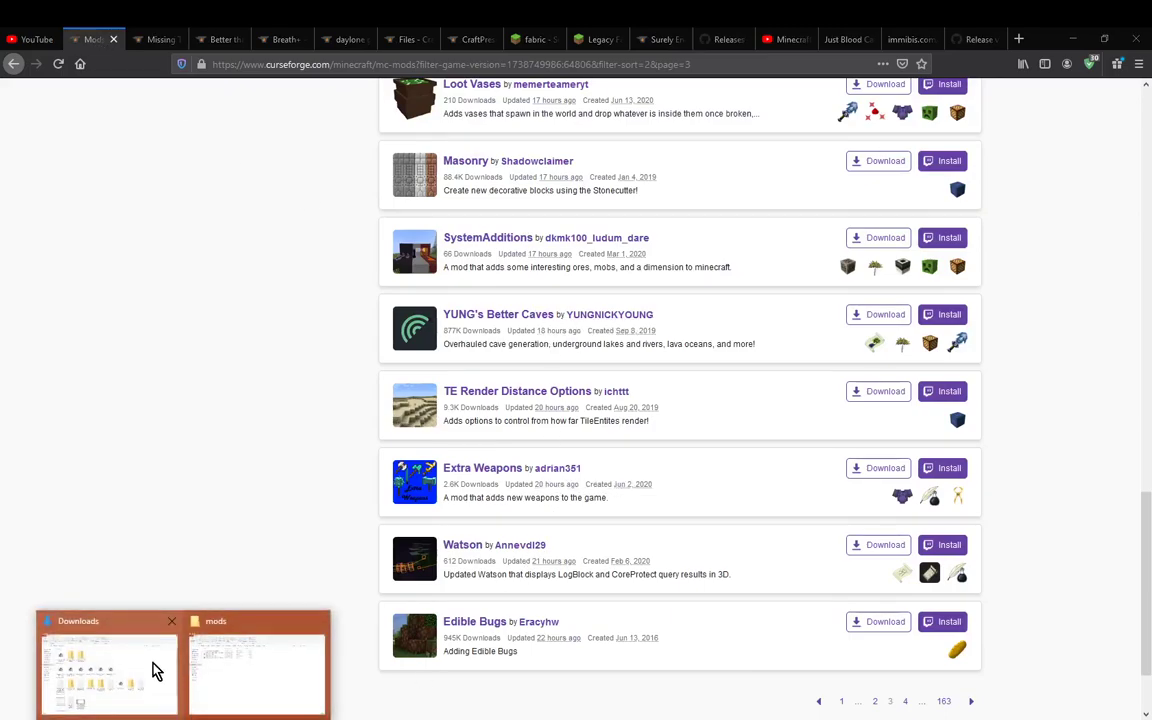
{"action": "left_click", "coordinate": [155, 670]}
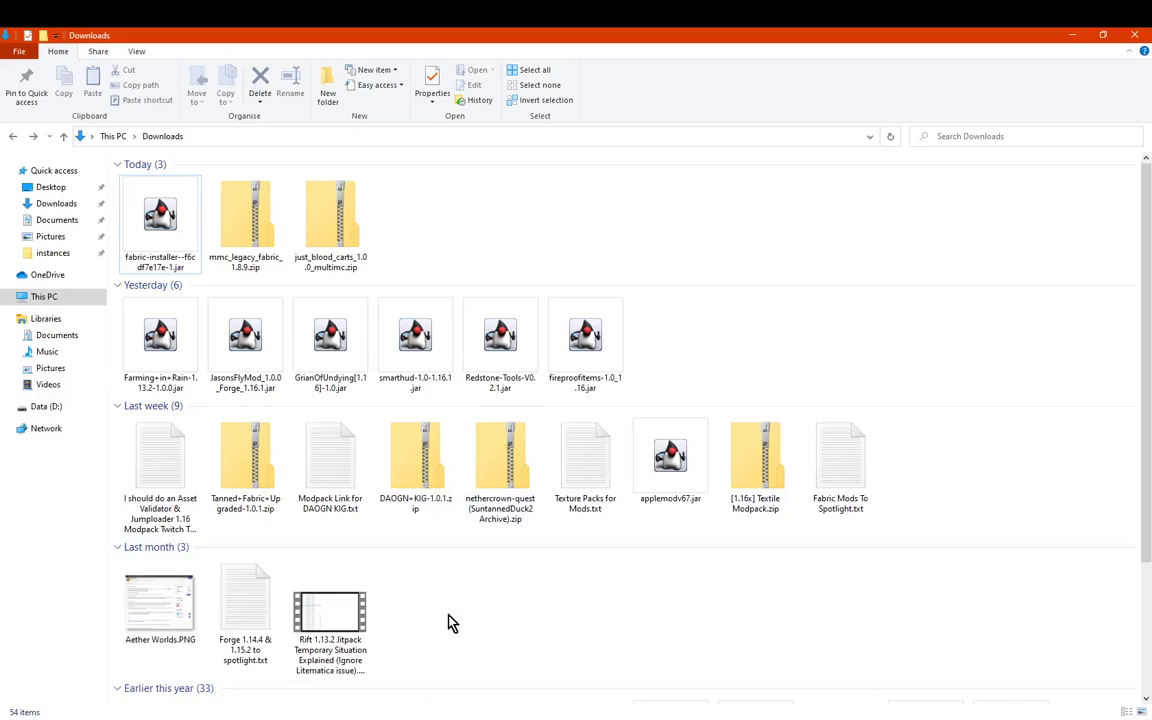
{"action": "key", "text": "alt+Tab"}
{"action": "key", "text": "alt+Tab"}
{"action": "left_click", "coordinate": [150, 226]}
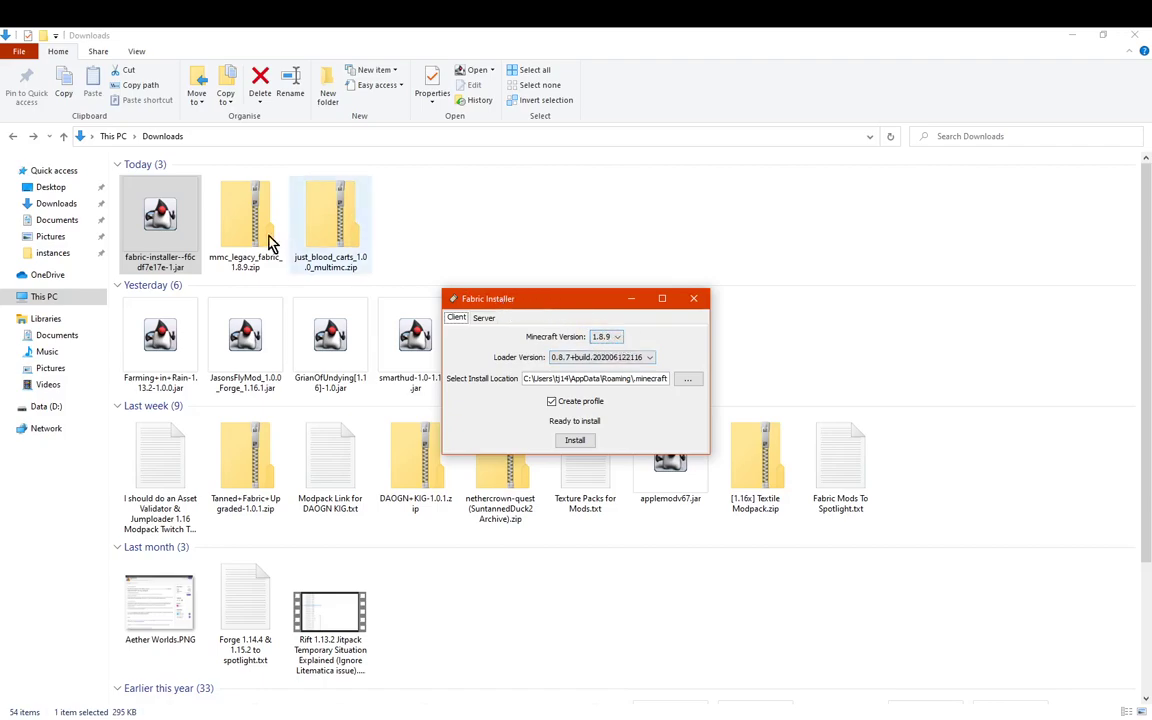
- Select Minecraft version 1.8.9 and loader version 0.8.7+build.202006122116 for the client, and close the Fabric installer
{"action": "left_click", "coordinate": [615, 337]}
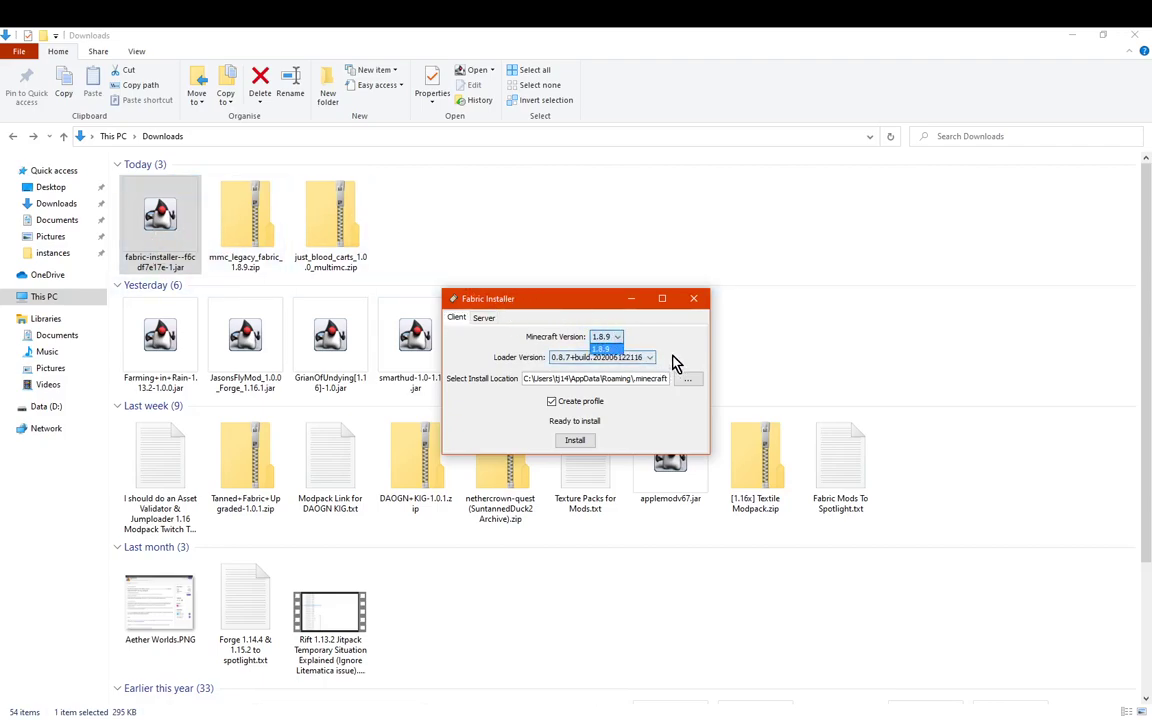
{"action": "left_click", "coordinate": [606, 347]}
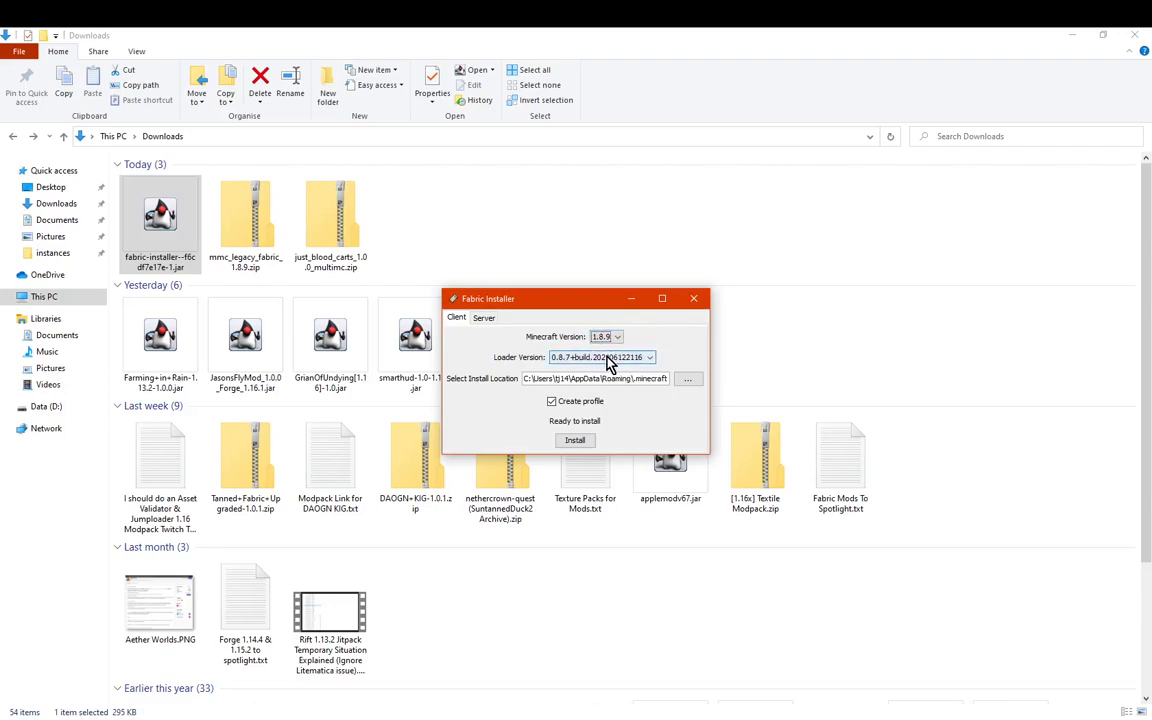
{"action": "left_click", "coordinate": [612, 359]}
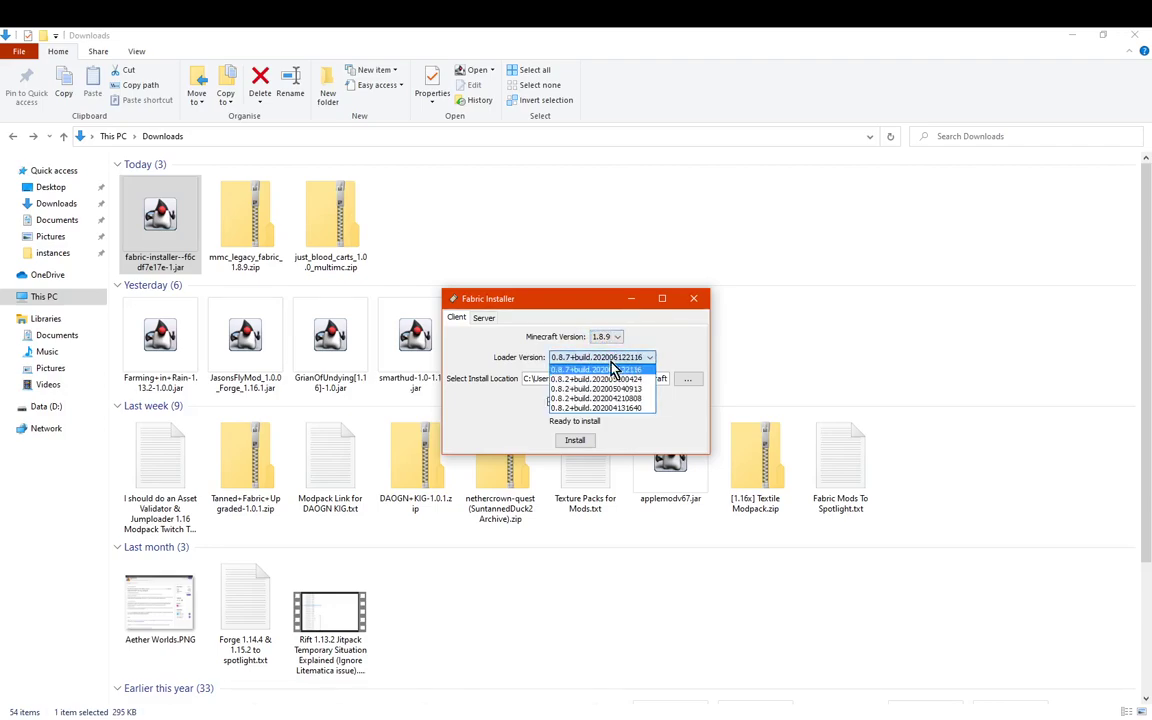
{"action": "left_click", "coordinate": [632, 369]}
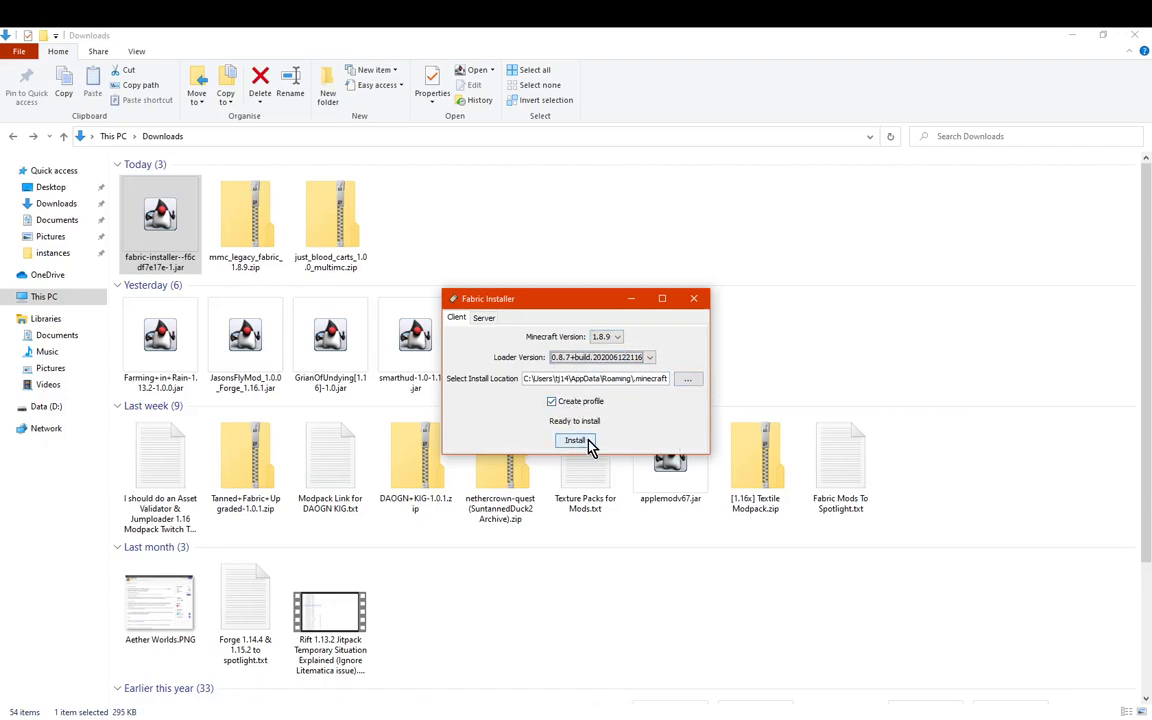
{"action": "left_click", "coordinate": [693, 298]}
- Start the game from the Minecraft Launcher using the fabric-loader-1.8.9 profile
{"action": "left_click", "coordinate": [840, 348]}
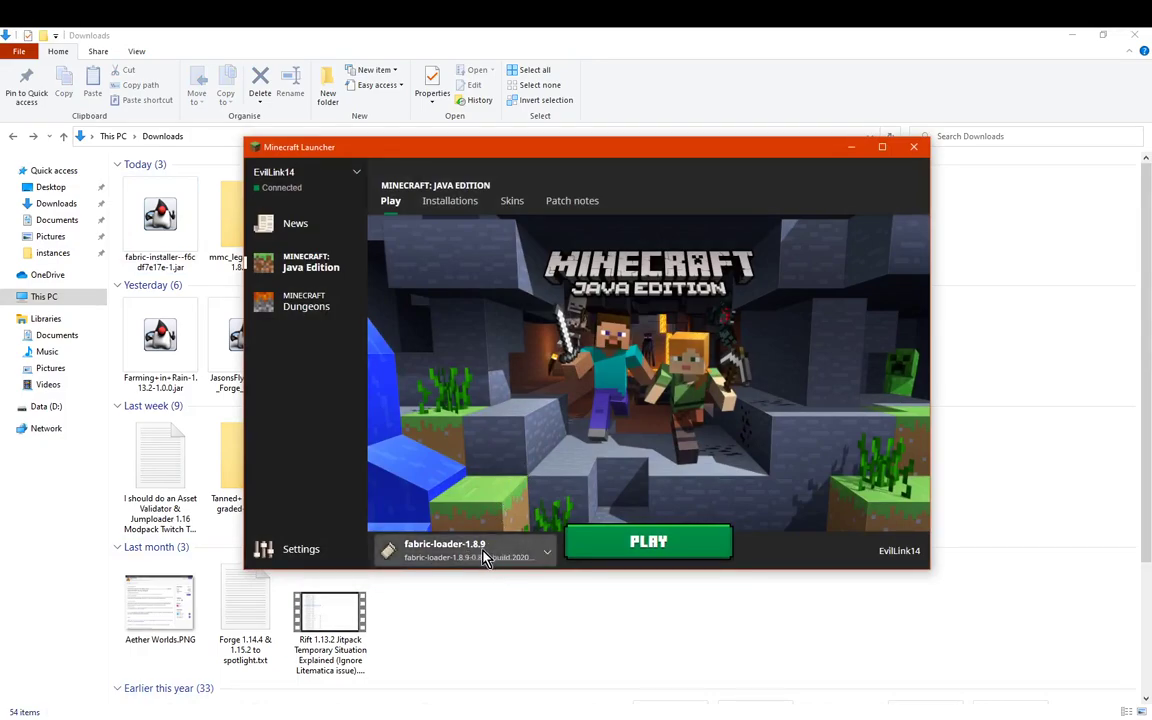
{"action": "key", "text": "alt+Tab"}
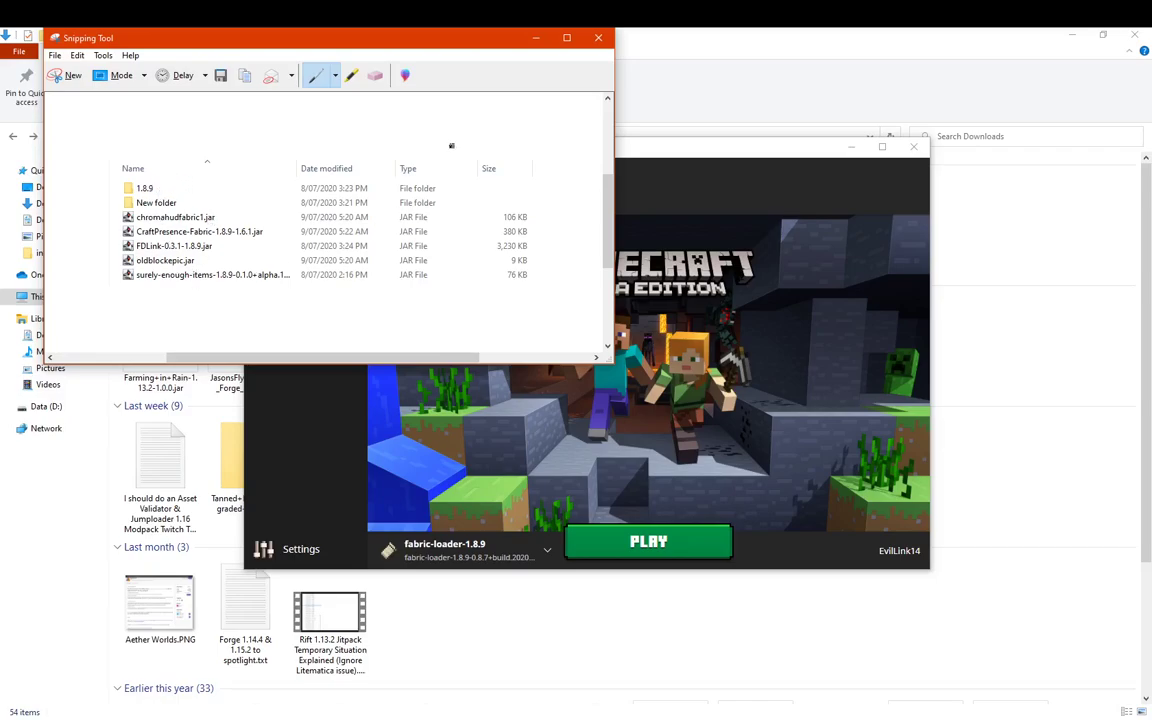
{"action": "left_click", "coordinate": [533, 42]}
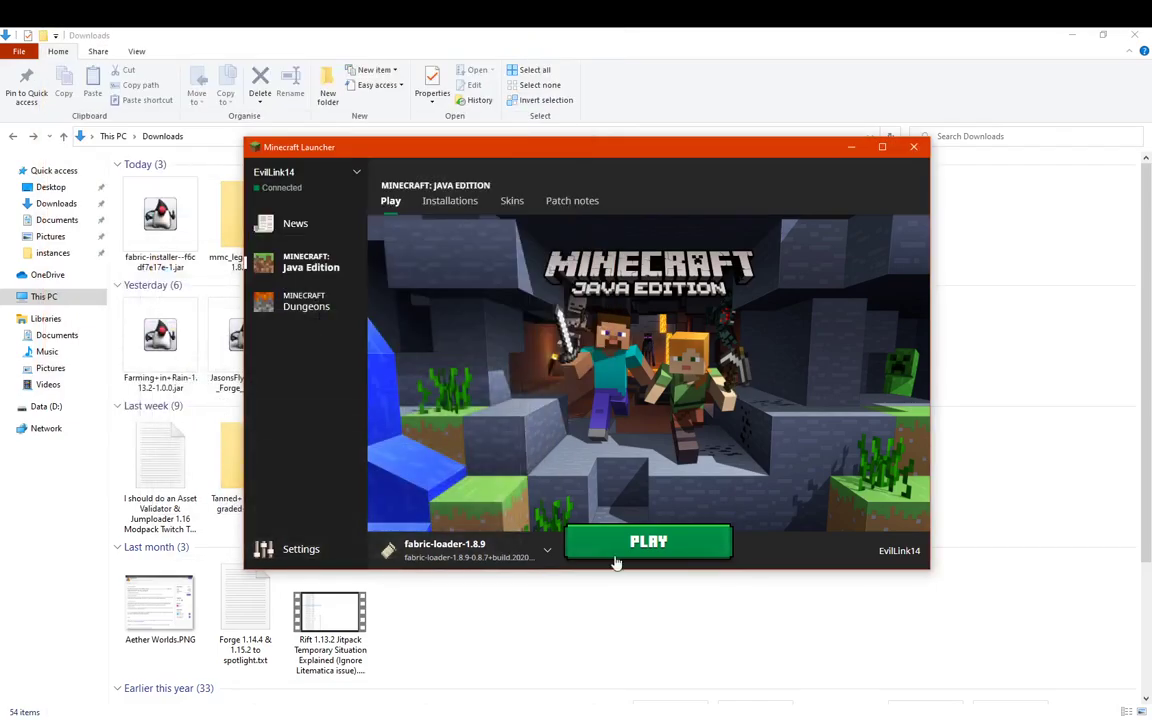
{"action": "left_click", "coordinate": [653, 545]}
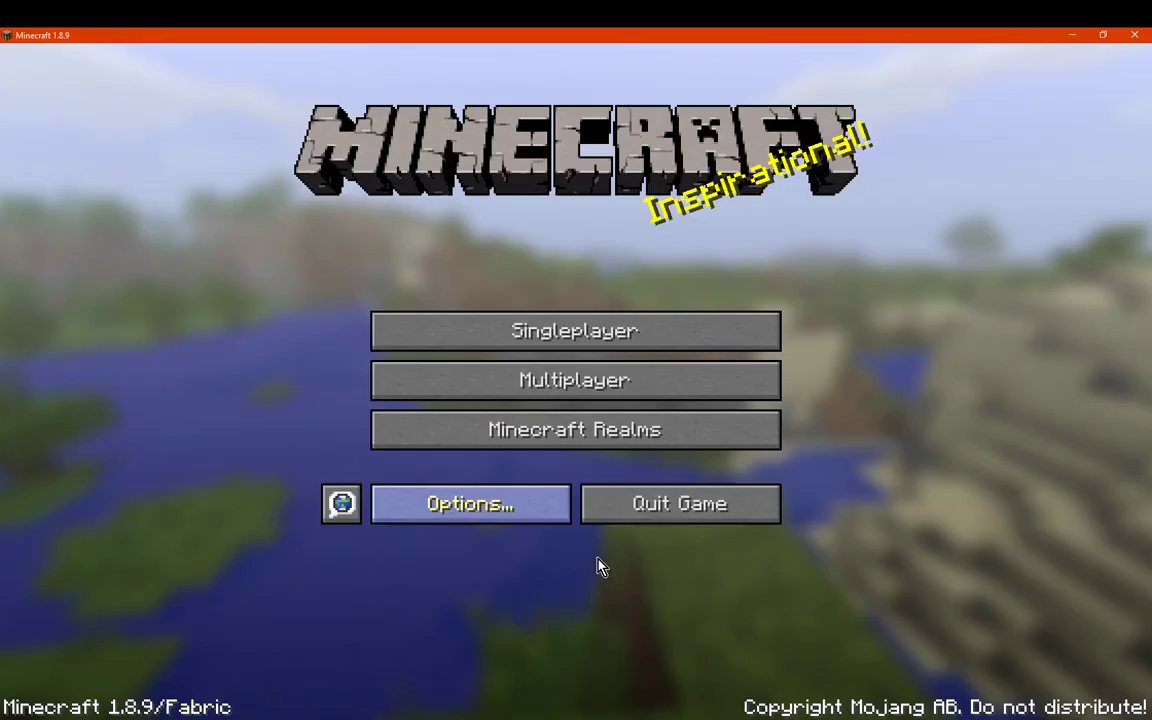
- Load the singleplayer world "1.8.9 Fabric Legacy Test"
{"action": "left_click", "coordinate": [615, 318]}
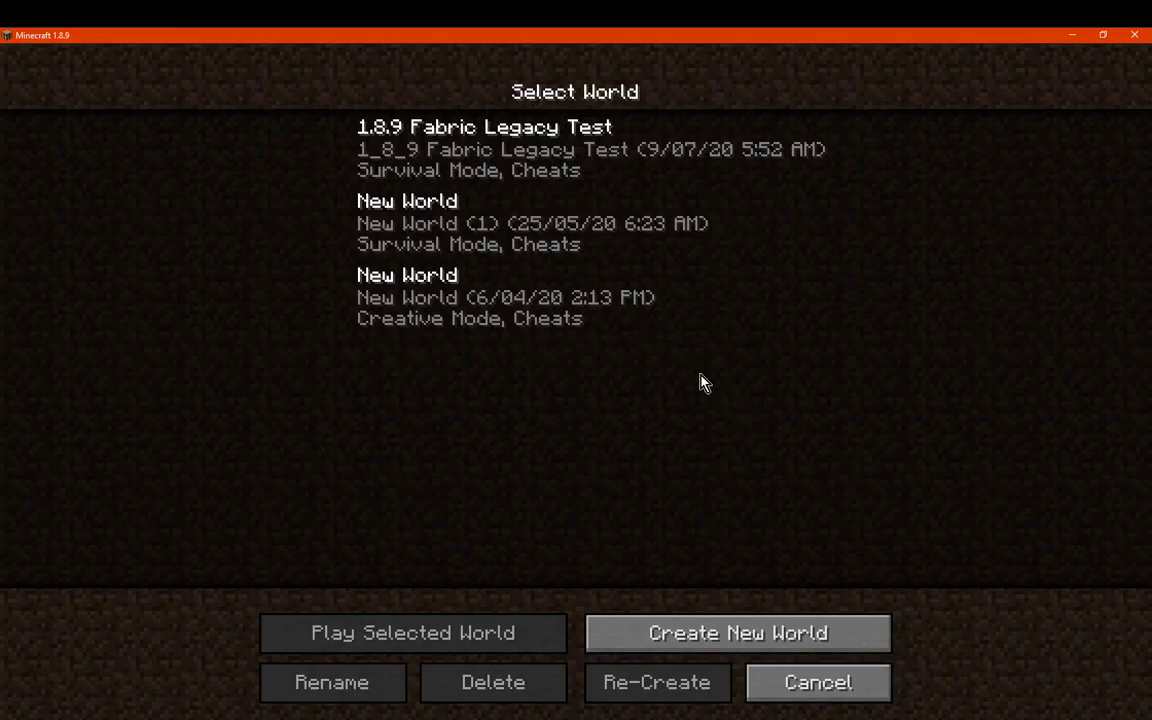
{"action": "left_click", "coordinate": [498, 159]}
{"action": "left_click", "coordinate": [498, 159]}
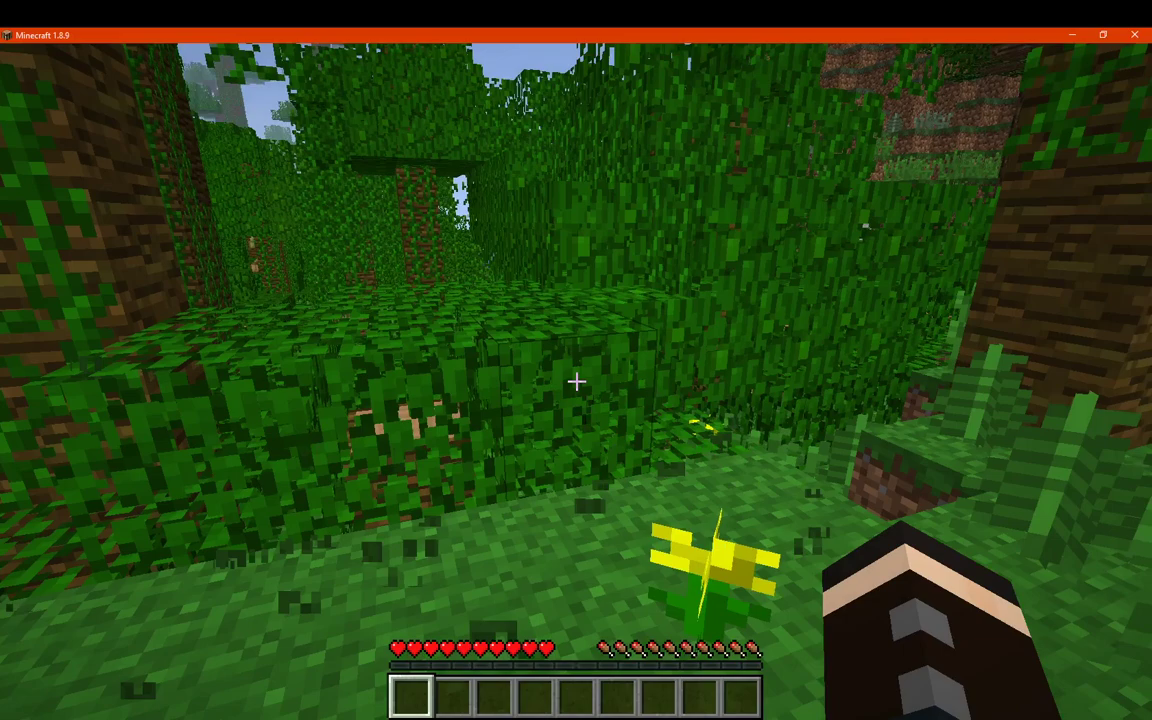
{"action": "left_click", "coordinate": [576, 381]}
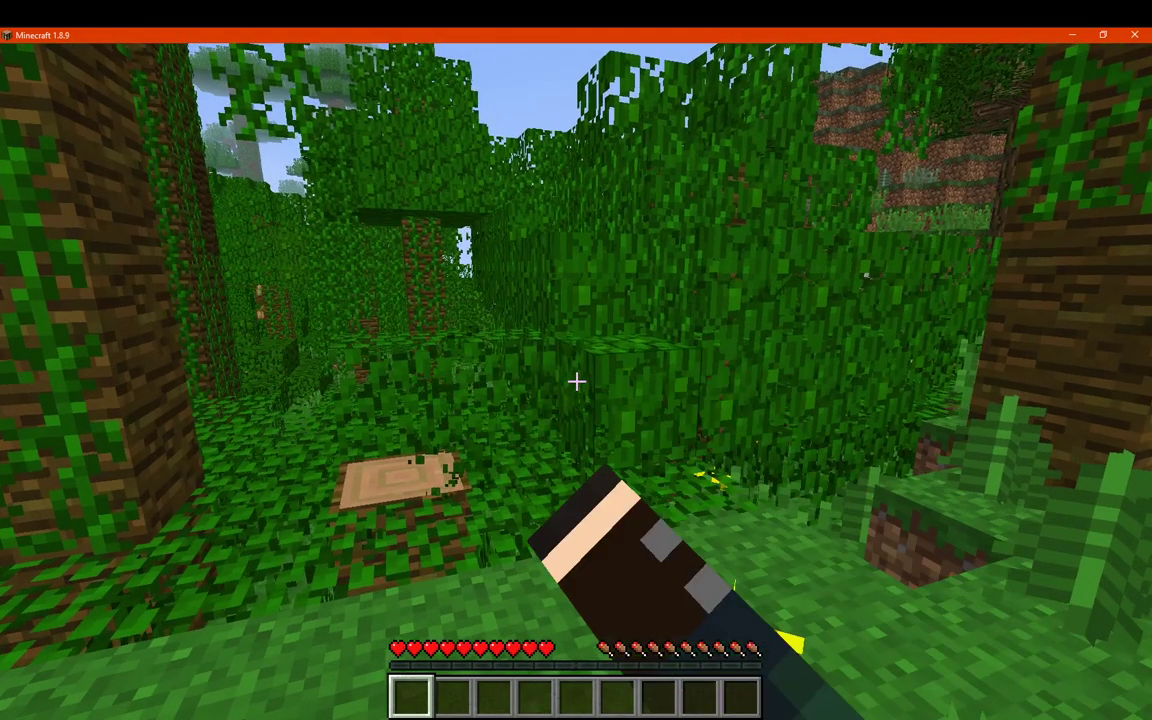
- Give the player 64 Green Wool and 64 Farmland from the item list beside the inventory
{"action": "key", "text": "e"}
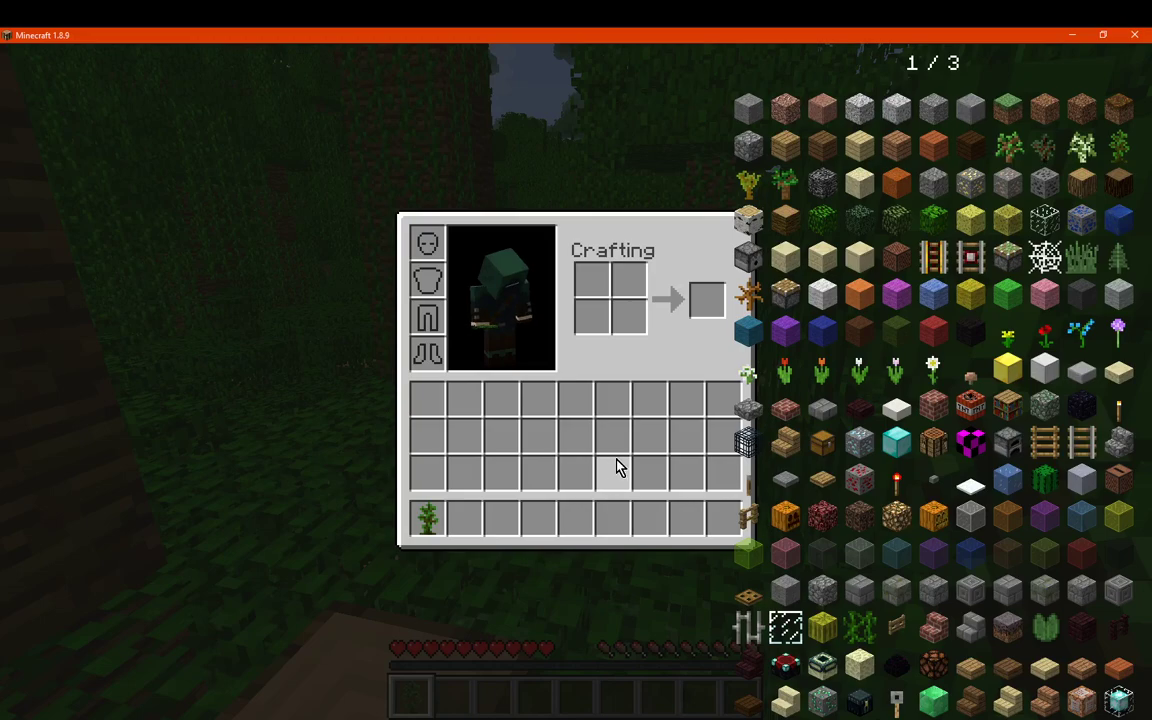
{"action": "scroll", "coordinate": [613, 470], "scroll_direction": "down", "scroll_amount": 2}
{"action": "scroll", "coordinate": [855, 408], "scroll_direction": "up", "scroll_amount": 2}
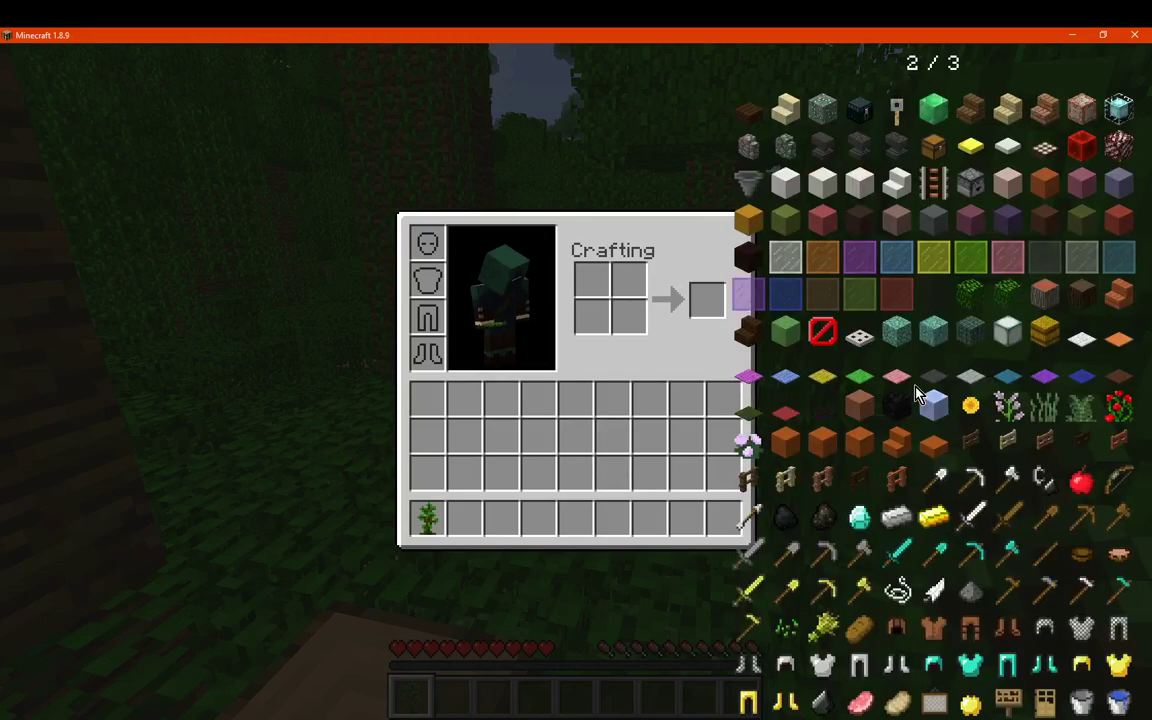
{"action": "left_click", "coordinate": [896, 330]}
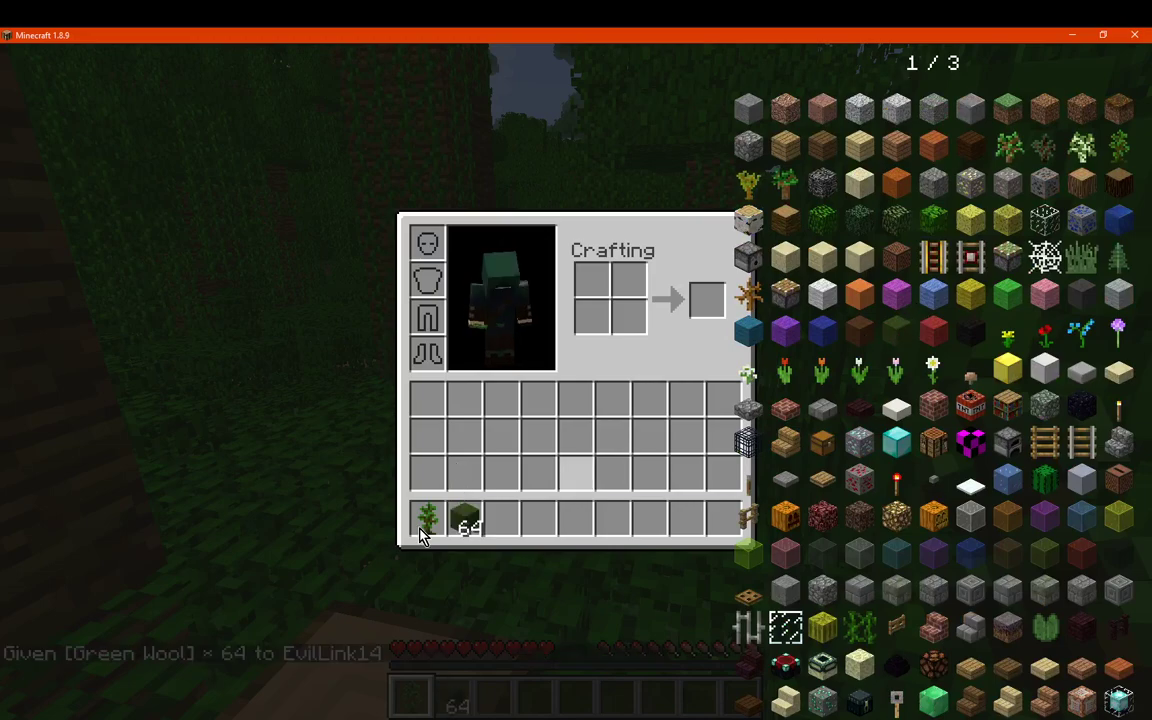
{"action": "left_click", "coordinate": [465, 523]}
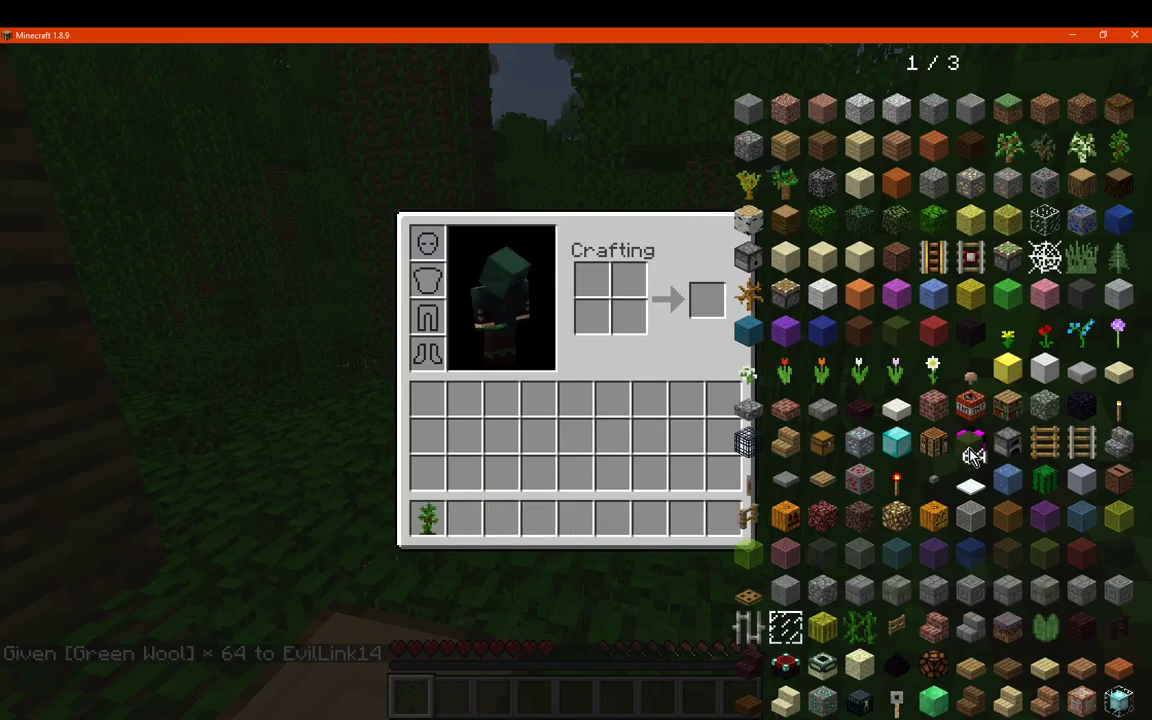
{"action": "left_click", "coordinate": [968, 442]}
{"action": "left_click", "coordinate": [968, 442]}
{"action": "key", "text": "e"}
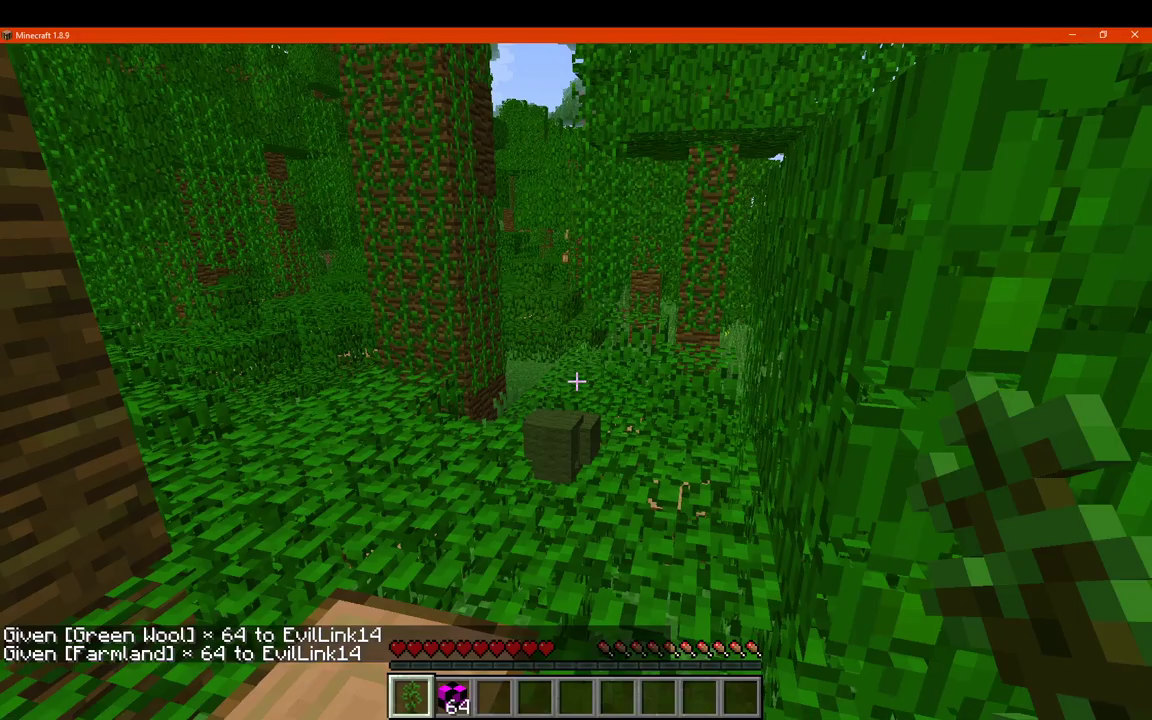
- Check the inventory contents and empty the inventory with the /clear command
{"action": "key", "text": "e"}
{"action": "key", "text": "e"}
{"action": "key", "text": "e"}
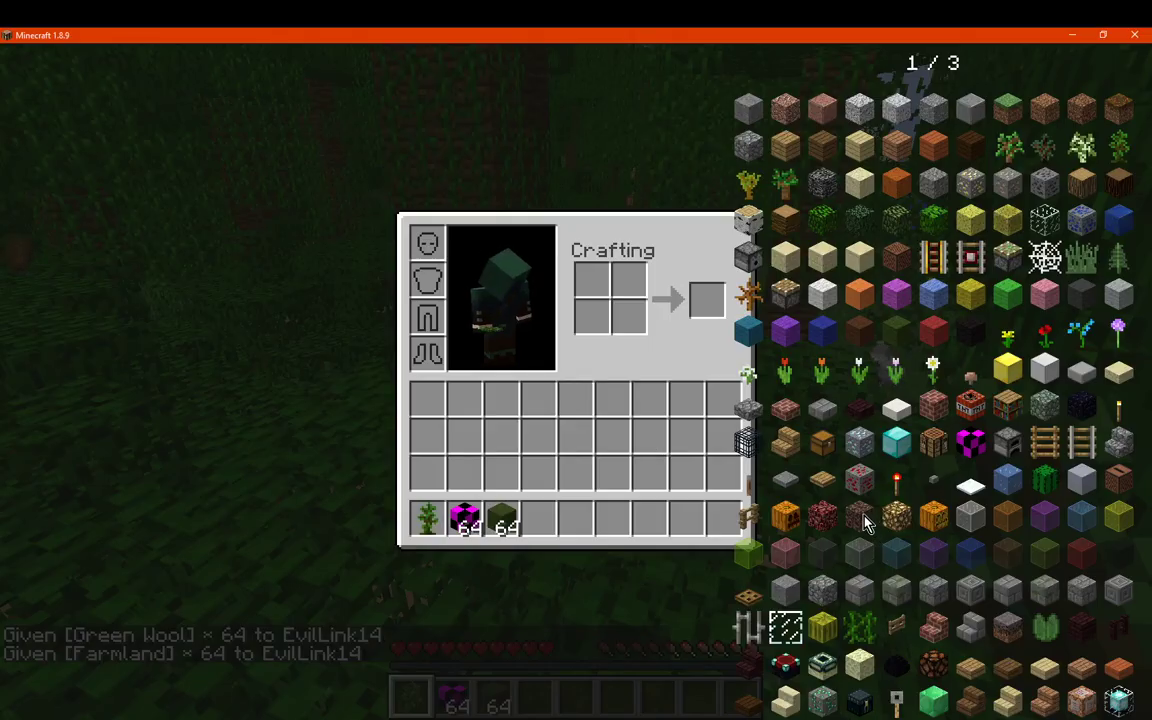
{"action": "type", "text": "e"}
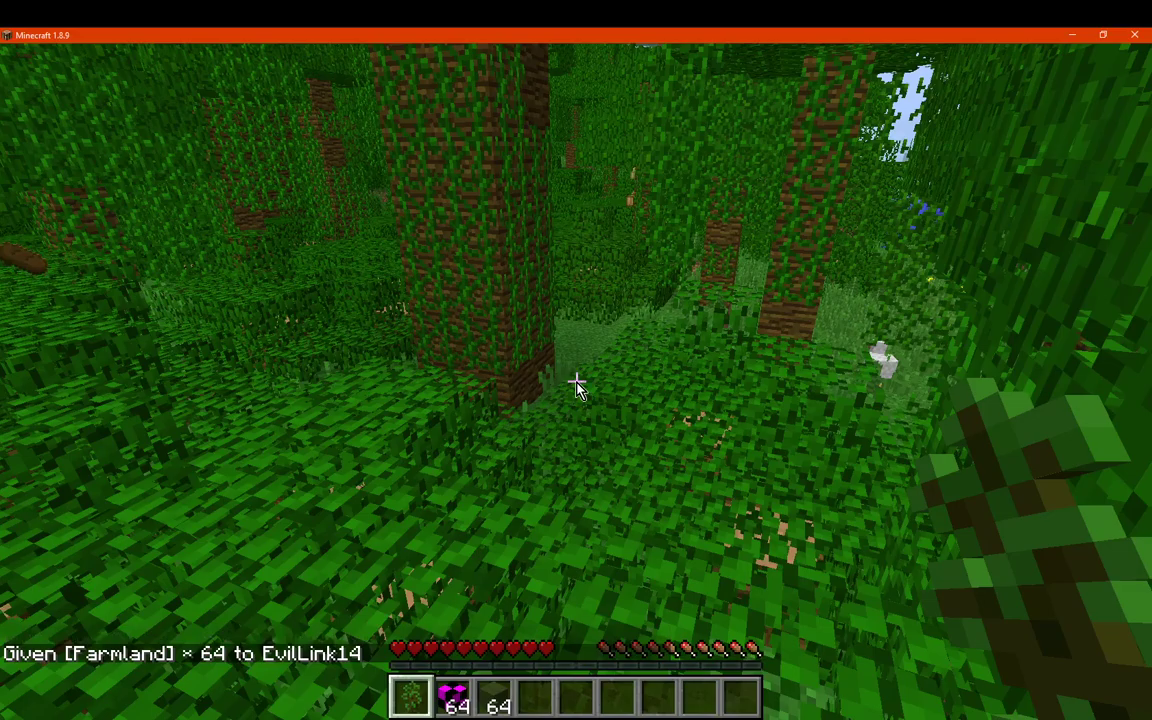
{"action": "type", "text": "/clear"}
{"action": "key", "text": "Return"}
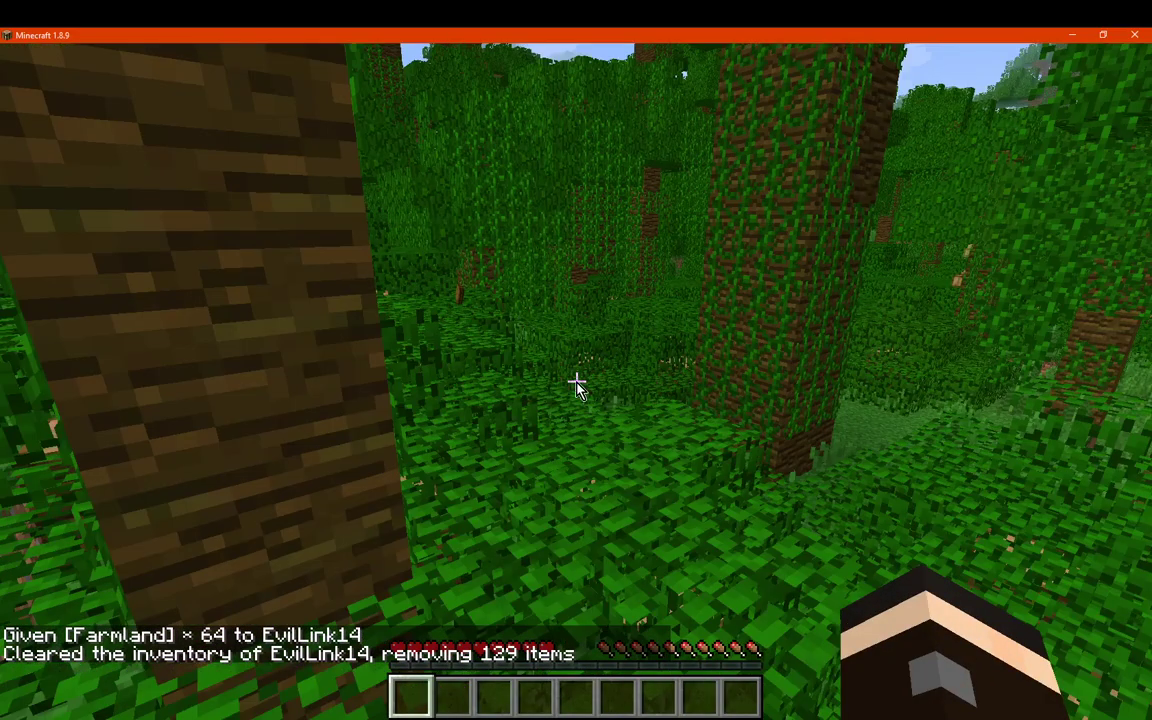
- Page through the item list beside the emptied inventory and return to the world
{"action": "key", "text": "e"}
{"action": "scroll", "coordinate": [938, 450], "scroll_direction": "up", "scroll_amount": 1}
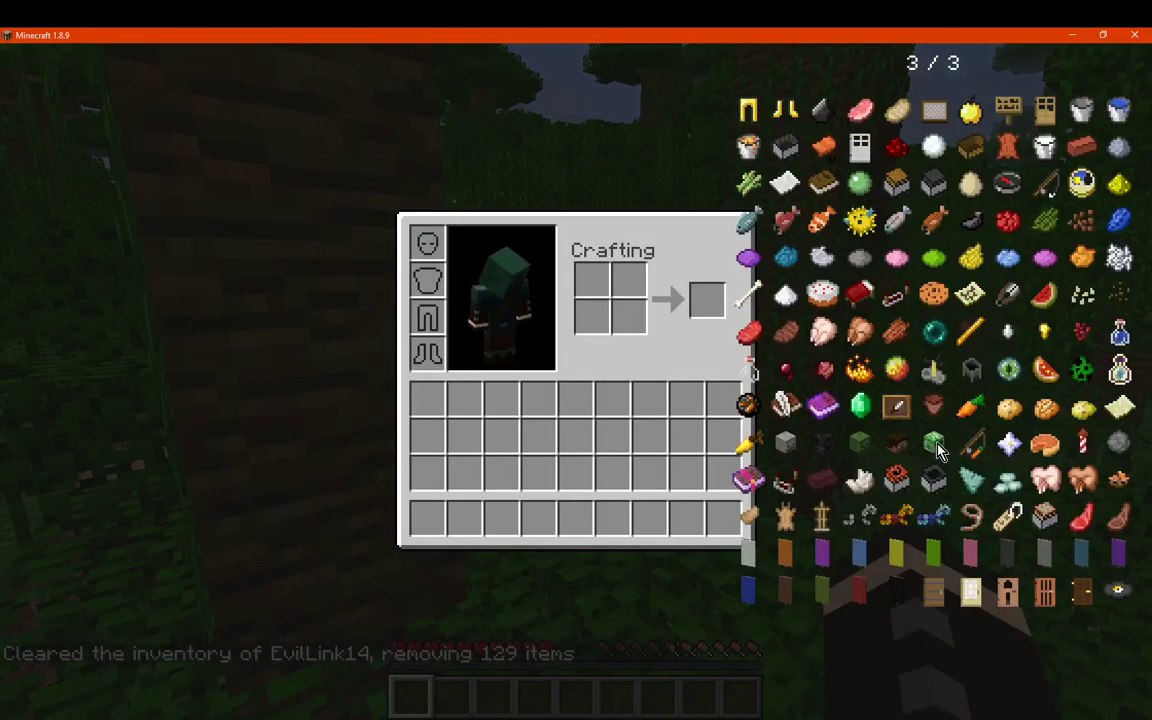
{"action": "scroll", "coordinate": [938, 450], "scroll_direction": "up", "scroll_amount": 2}
{"action": "key", "text": "e"}
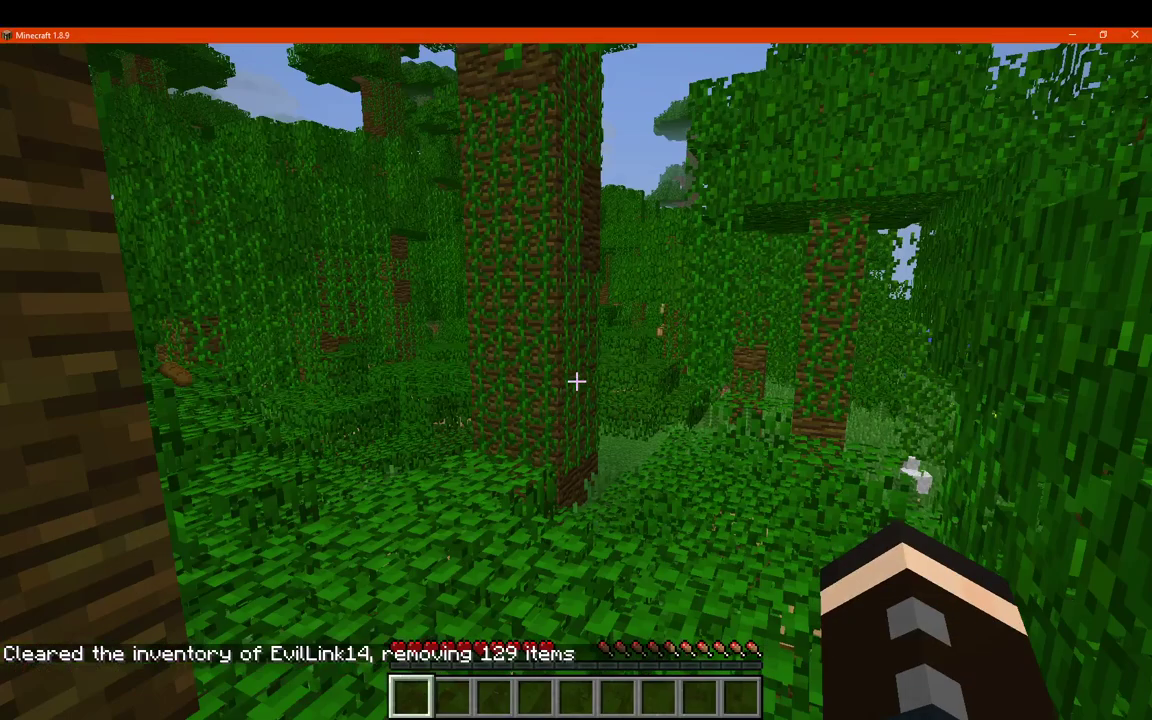
- Leave the world and quit Minecraft, returning to the Downloads folder
{"action": "key", "text": "Escape"}
{"action": "left_click", "coordinate": [634, 468]}
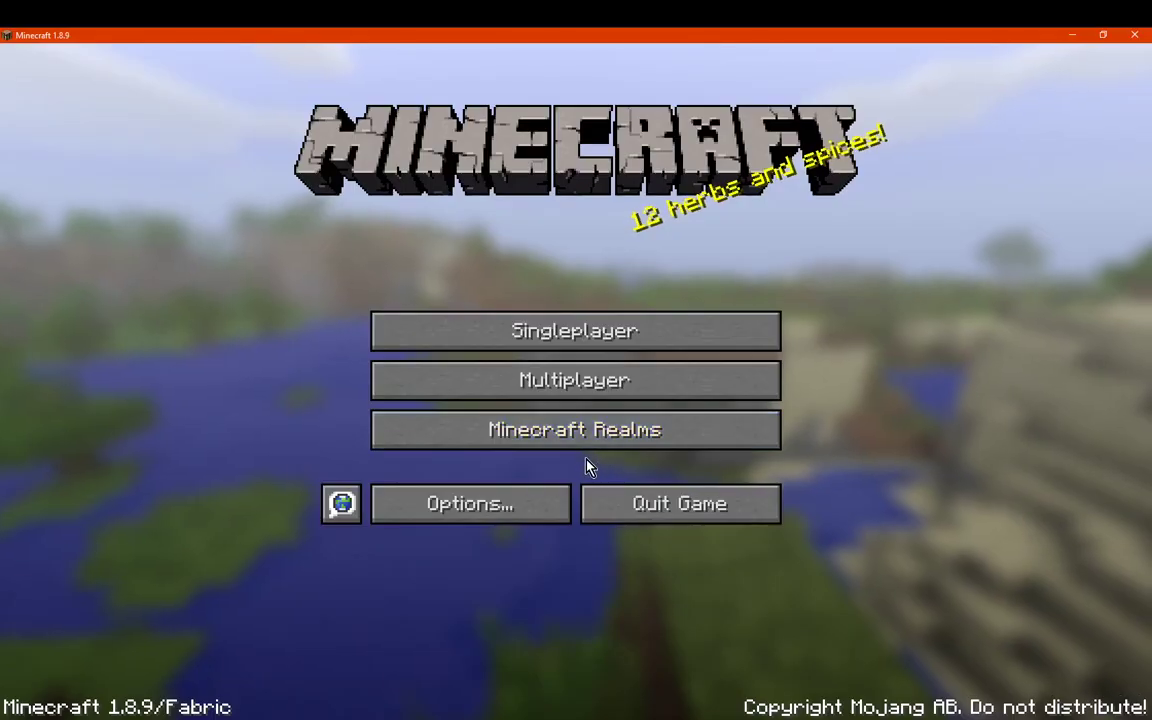
{"action": "left_click", "coordinate": [652, 508]}
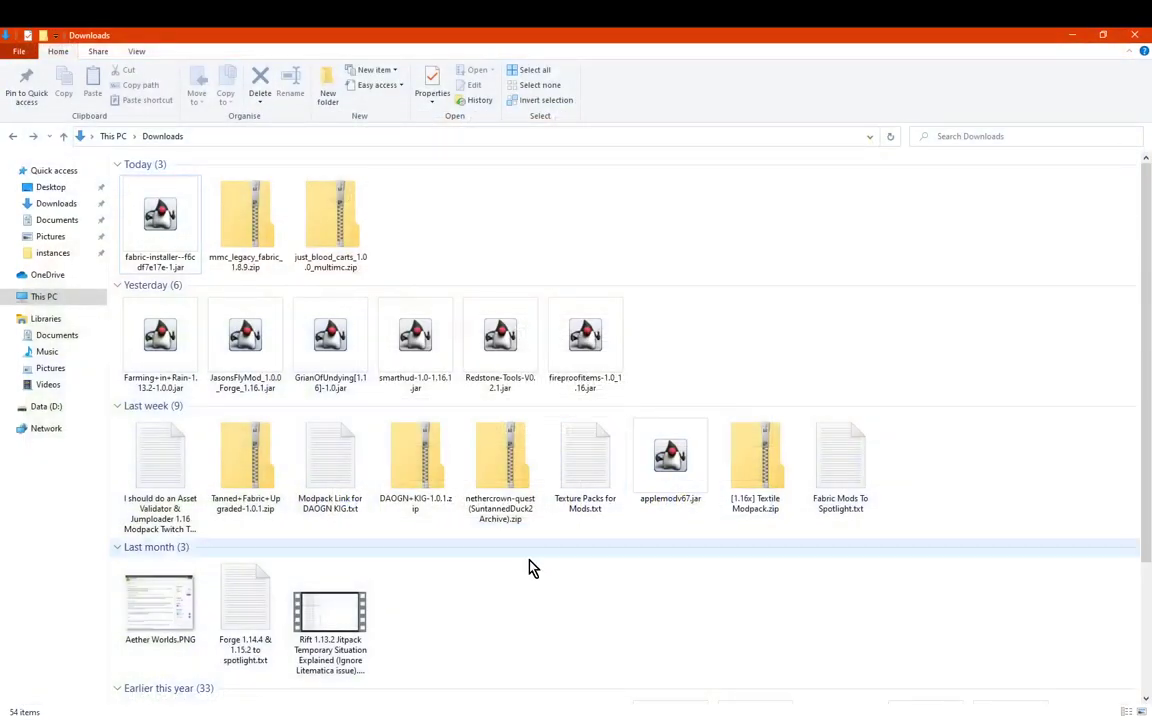
{"action": "left_click", "coordinate": [476, 563]}
{"action": "left_click", "coordinate": [851, 147]}
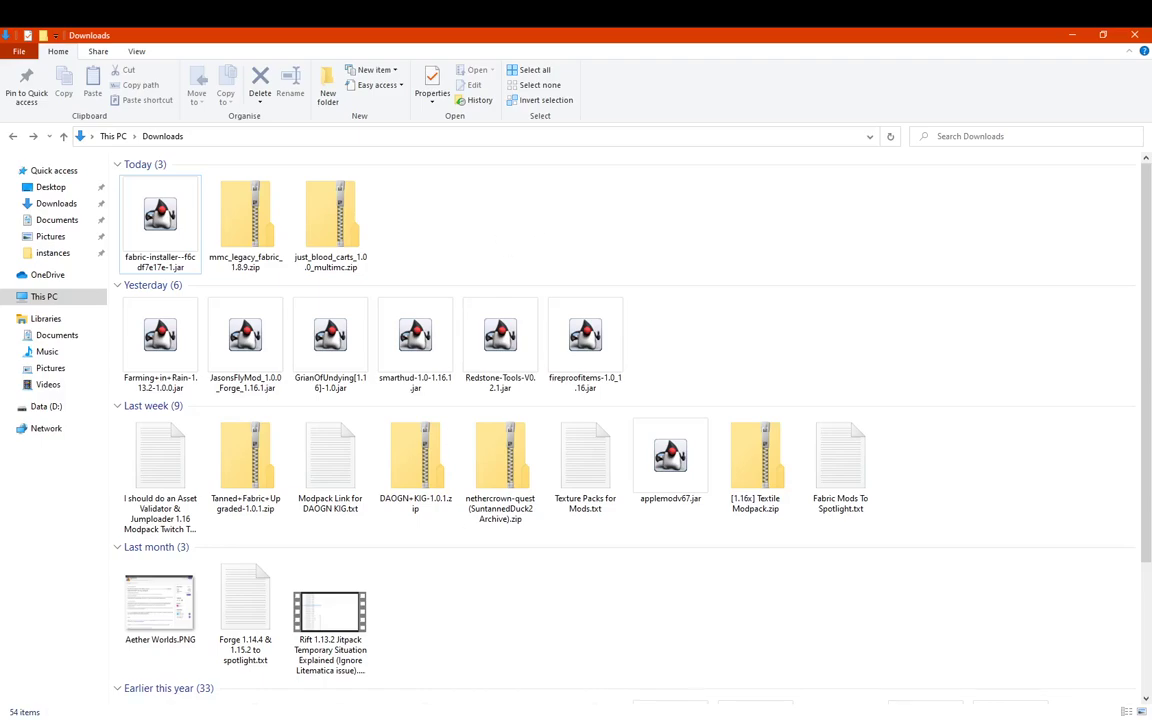
- Switch to MultiMC, view the Import from zip option for a new instance in the Legacy Fabric group, and cancel the dialog
{"action": "left_click", "coordinate": [386, 676]}
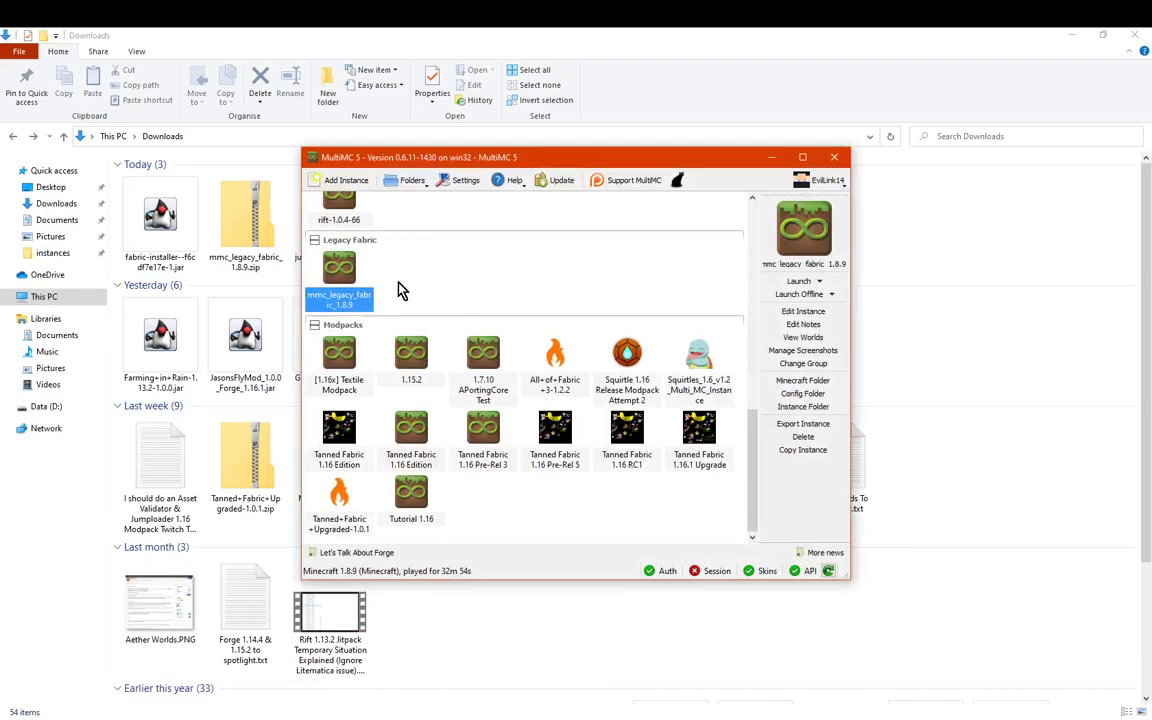
{"action": "right_click", "coordinate": [405, 285]}
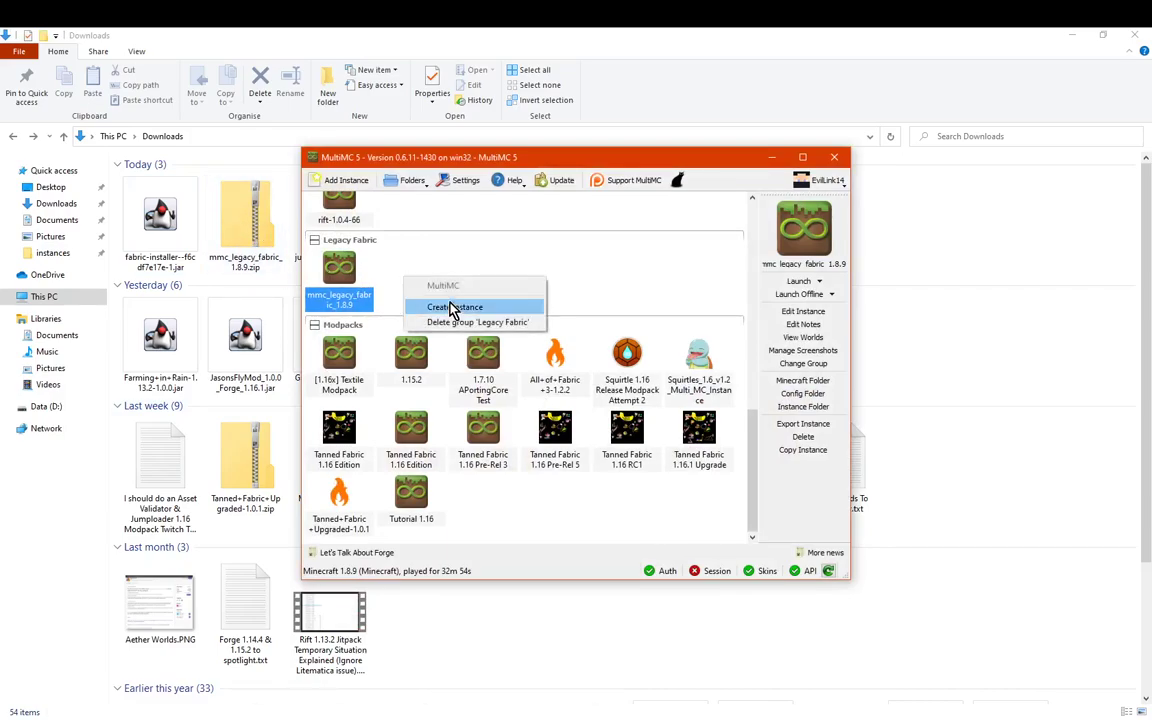
{"action": "left_click", "coordinate": [452, 307]}
{"action": "left_click", "coordinate": [368, 358]}
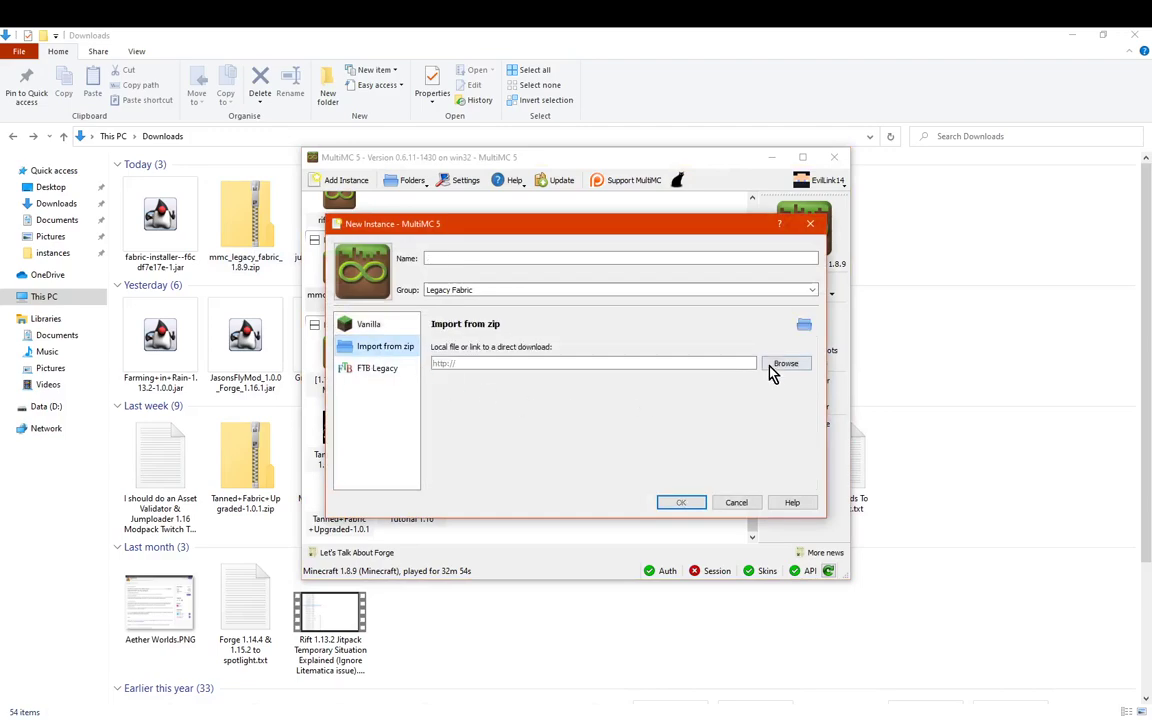
{"action": "left_click", "coordinate": [773, 366]}
{"action": "left_click", "coordinate": [735, 502]}
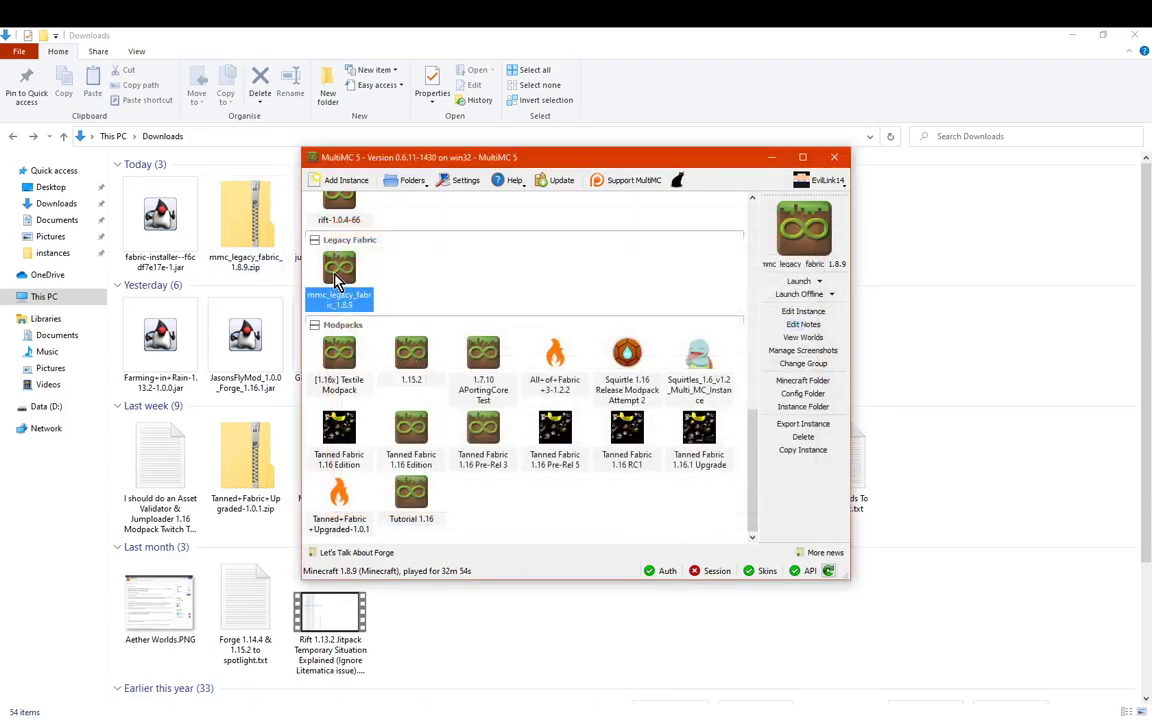
- Launch the mmc_legacy_fabric_1.8.9 instance, bring up its mods folder meanwhile, and load the singleplayer world
{"action": "double_click", "coordinate": [338, 283]}
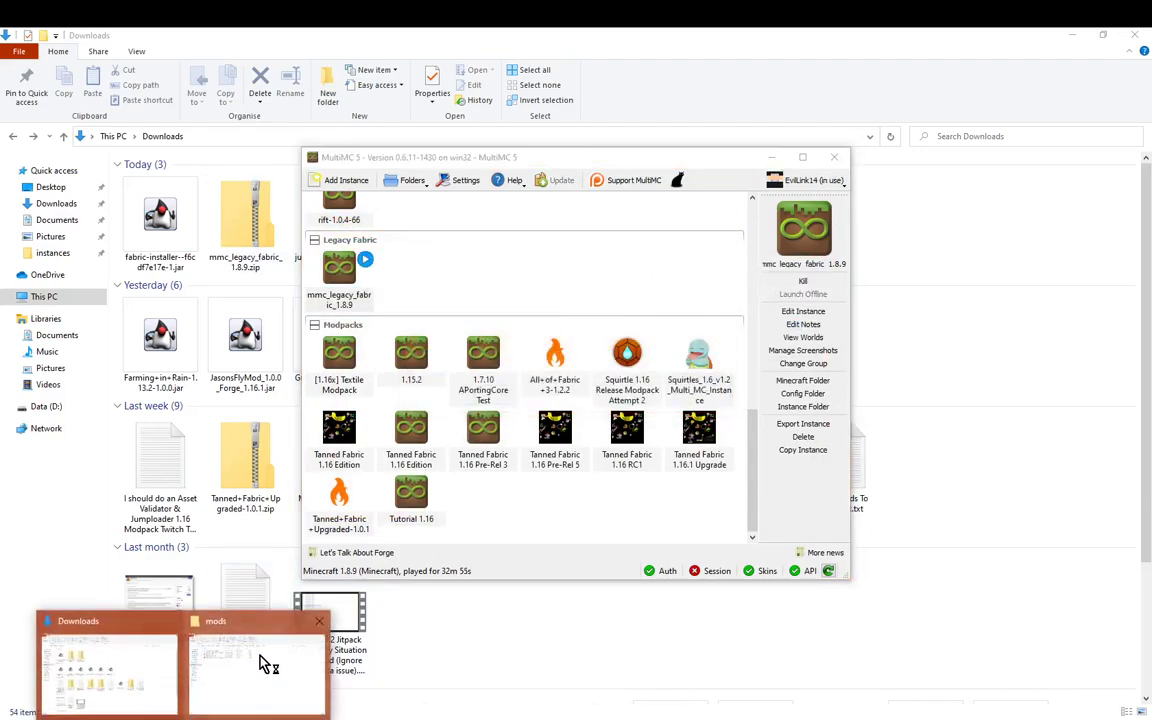
{"action": "left_click", "coordinate": [265, 650]}
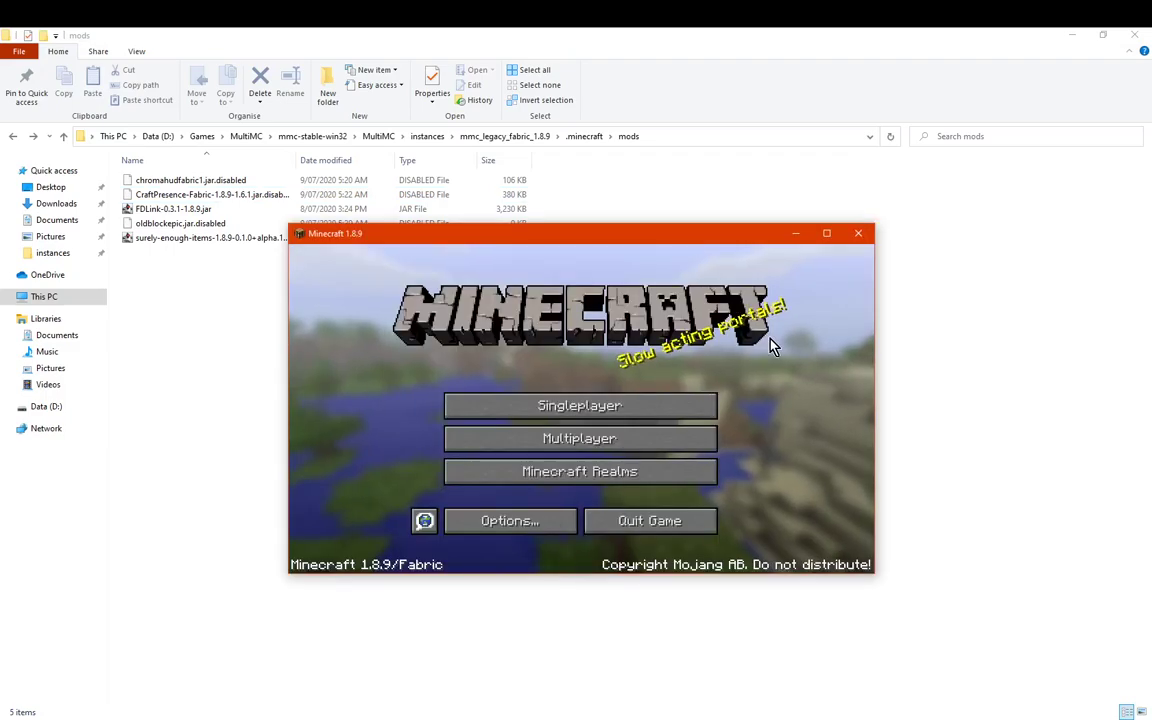
{"action": "left_click", "coordinate": [612, 408]}
{"action": "double_click", "coordinate": [492, 318]}
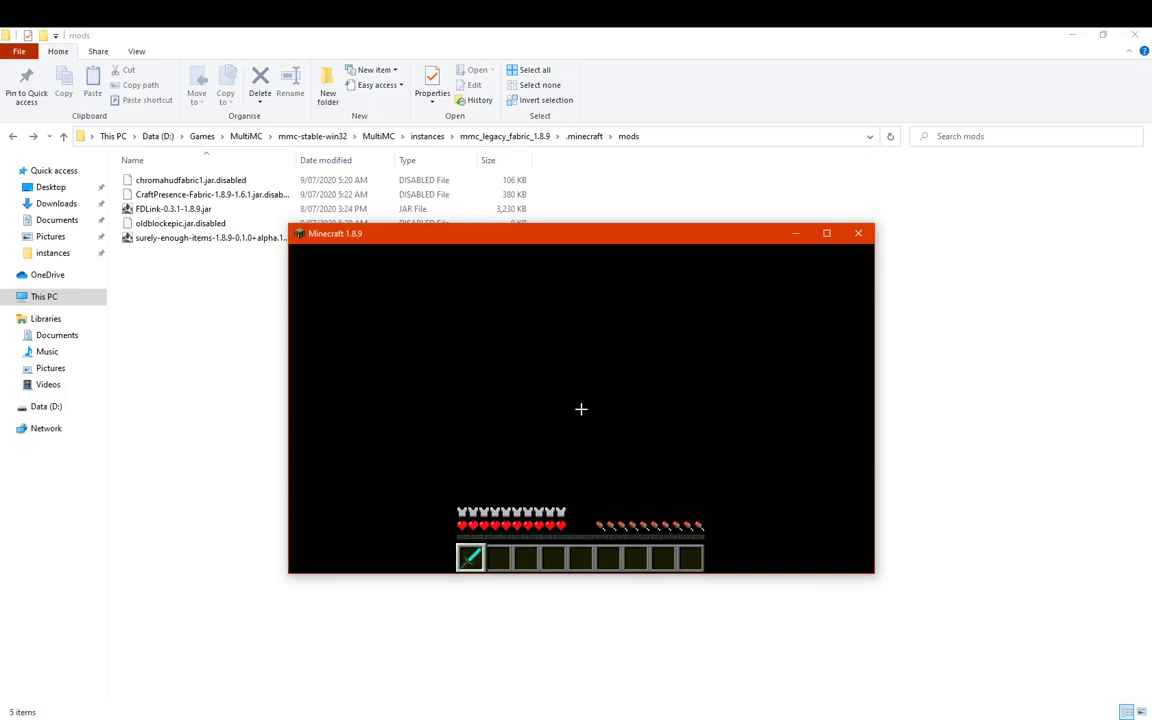
- Check the item list beside the inventory with the window maximized, and save and quit the world to return to the mods folder
{"action": "key", "text": "e"}
{"action": "key", "text": "e"}
{"action": "key", "text": "e"}
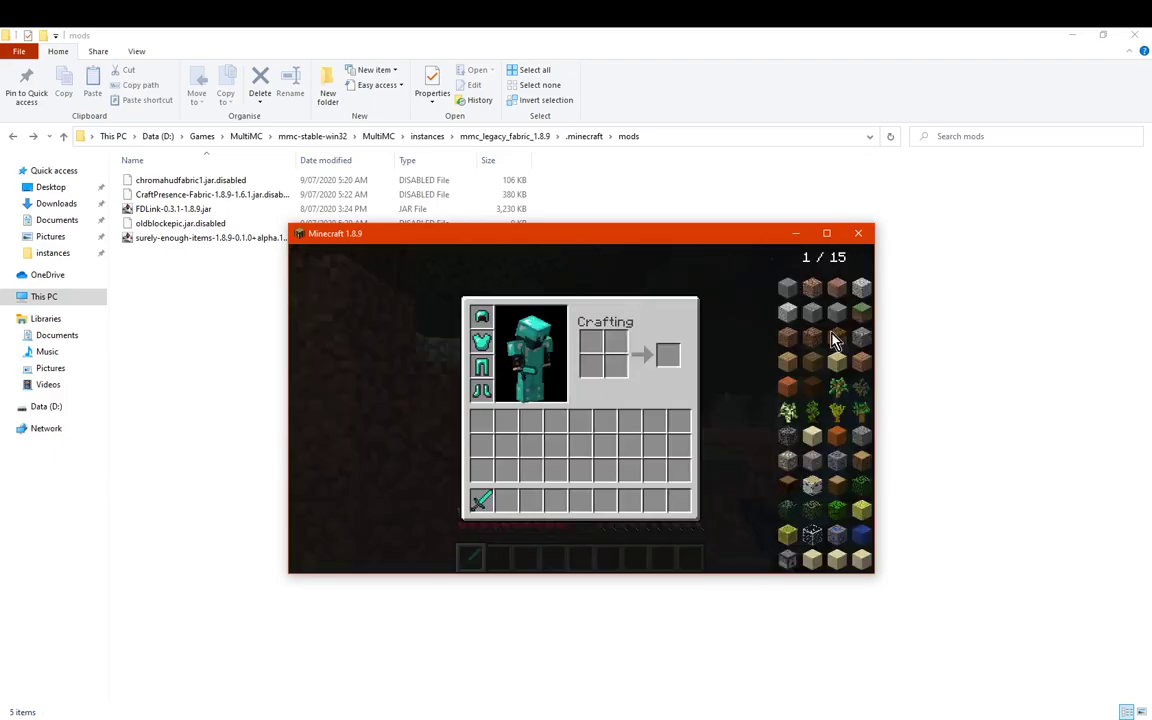
{"action": "left_click", "coordinate": [826, 233]}
{"action": "key", "text": "Escape"}
{"action": "key", "text": "Escape"}
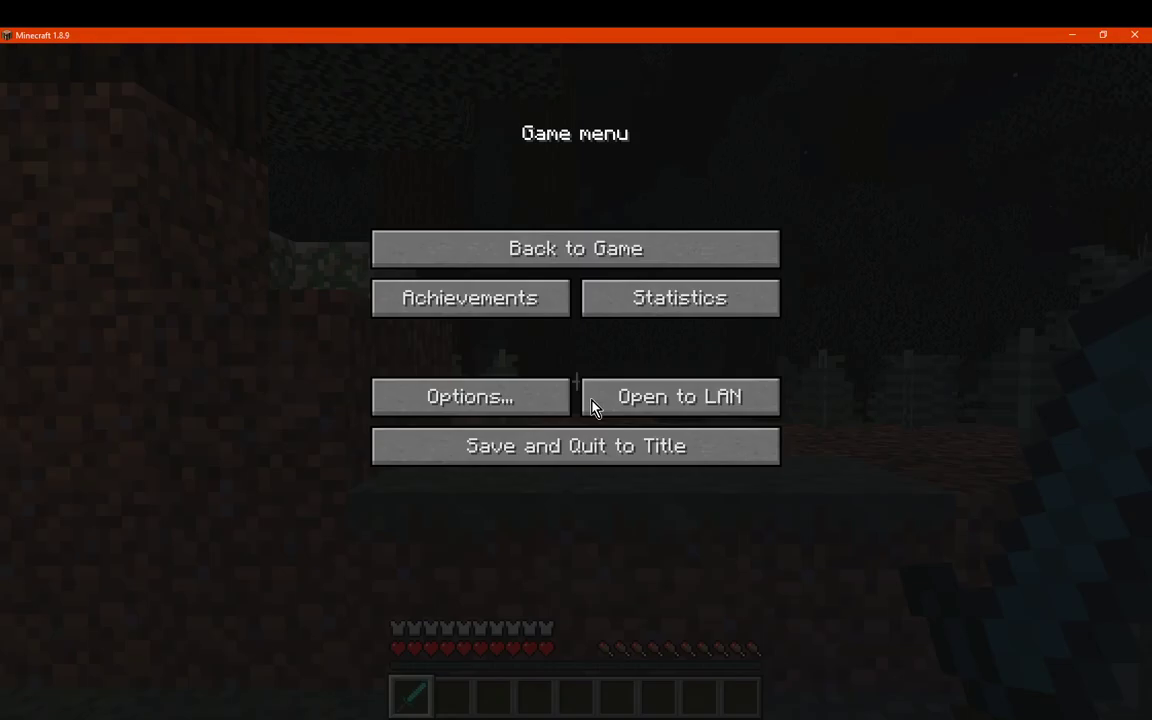
{"action": "left_click", "coordinate": [610, 445]}
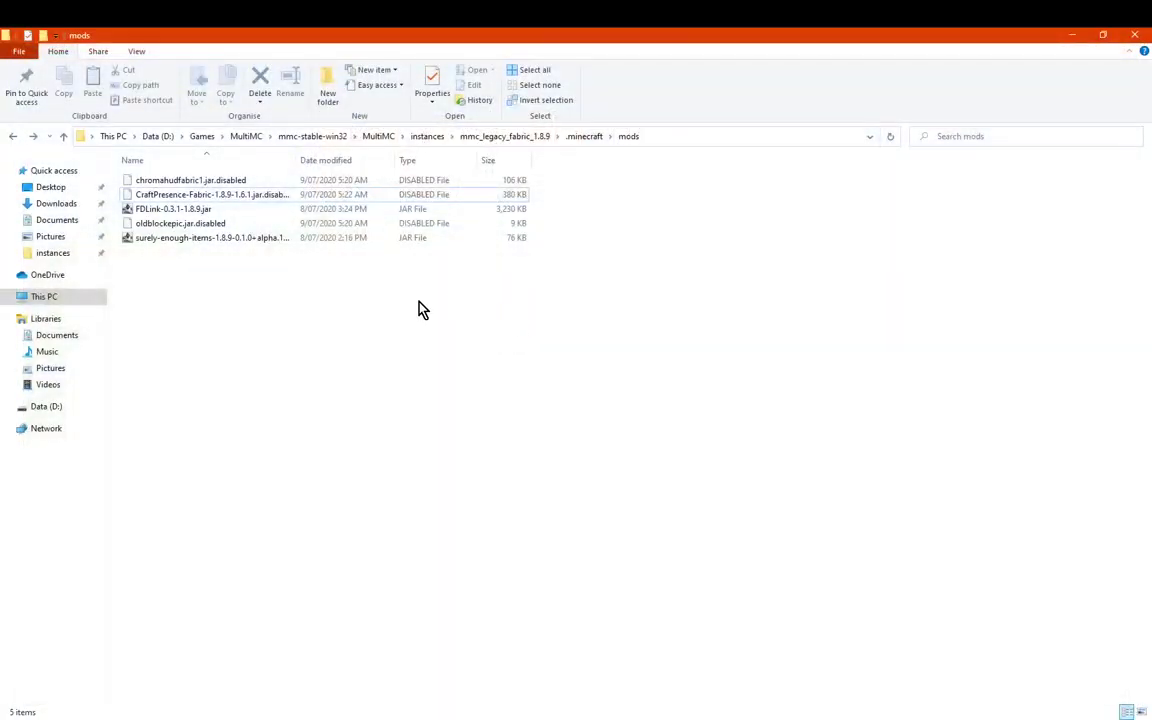
- Enable the CraftPresence mod by renaming its file to CraftPresence-Fabric-1.8.9-1.6.1.jar and accepting the extension change
{"action": "left_click", "coordinate": [200, 199]}
{"action": "right_click", "coordinate": [200, 199]}
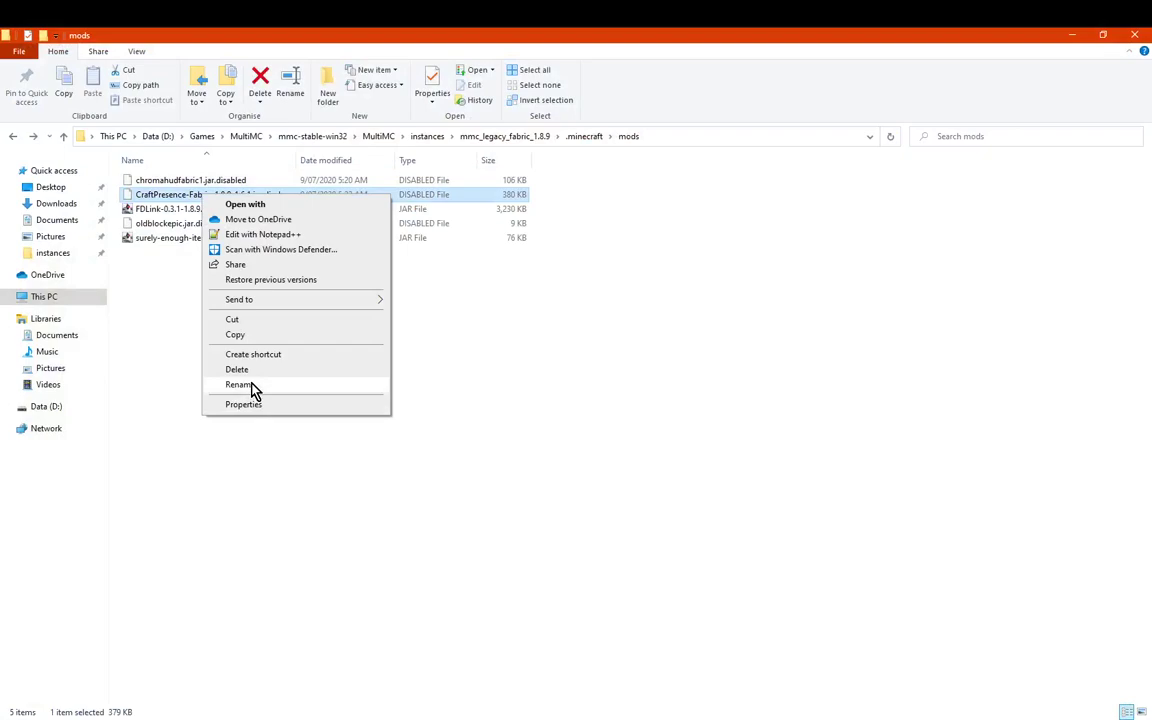
{"action": "left_click", "coordinate": [252, 388]}
{"action": "left_click_drag", "start_coordinate": [264, 195], "coordinate": [595, 217]}
{"action": "key", "text": "BackSpace"}
{"action": "key", "text": "Return"}
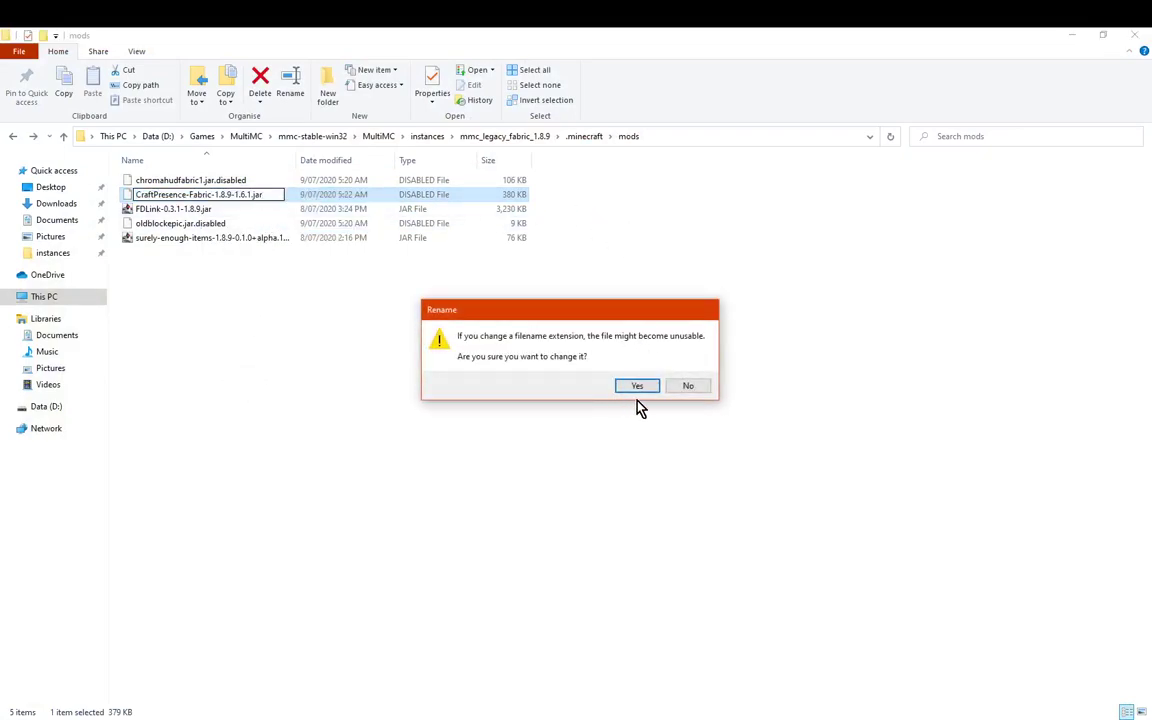
{"action": "left_click", "coordinate": [636, 387]}
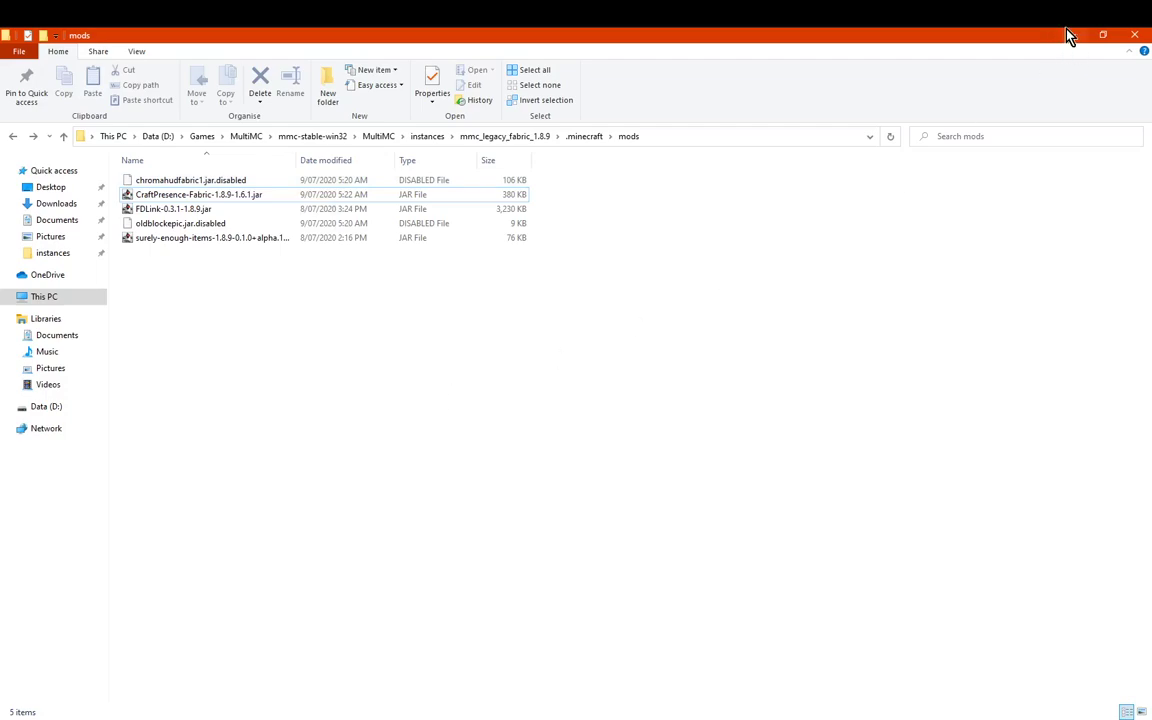
- Enable the oldblockepic mod by renaming its file to oldblockepic.jar and accepting the extension change
{"action": "left_click", "coordinate": [222, 225]}
{"action": "right_click", "coordinate": [222, 225]}
{"action": "left_click", "coordinate": [270, 412]}
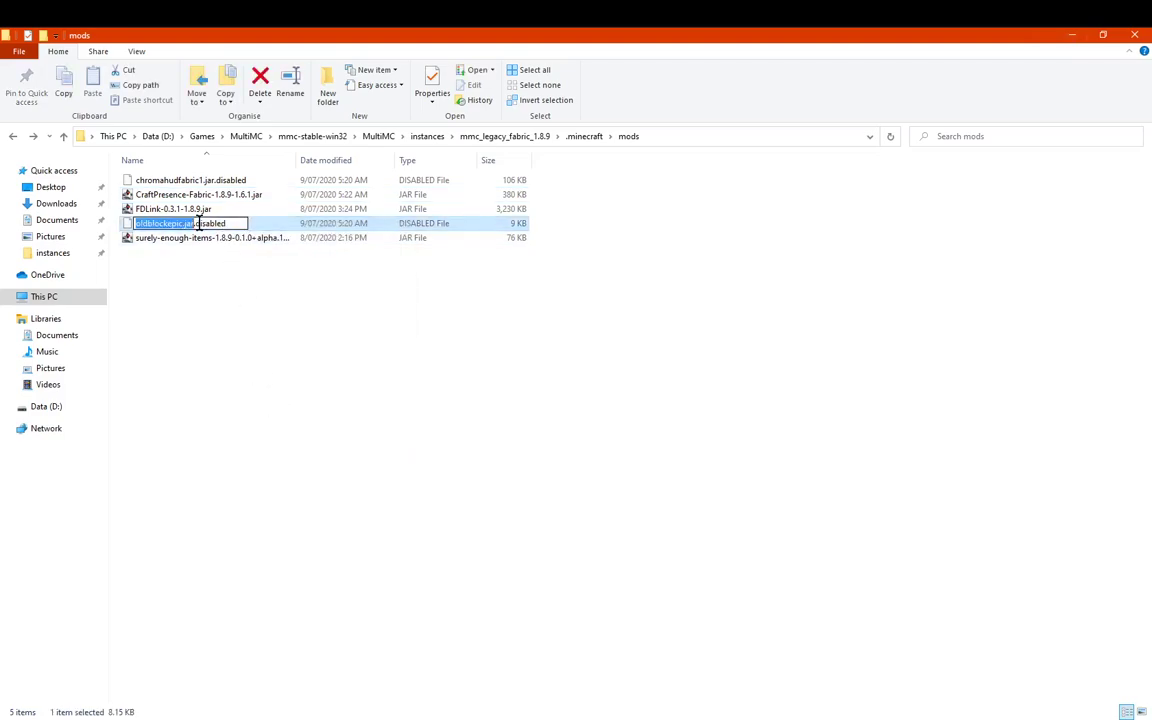
{"action": "left_click_drag", "start_coordinate": [190, 224], "coordinate": [565, 263]}
{"action": "key", "text": "Delete"}
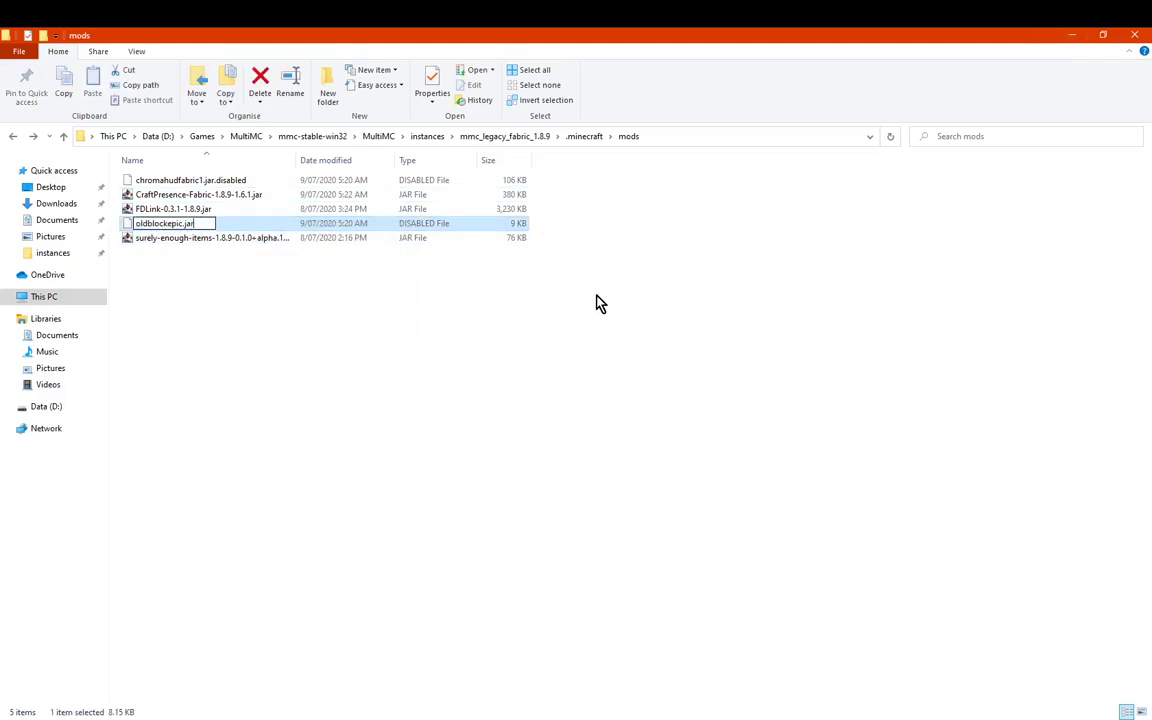
{"action": "type", "text": "r"}
{"action": "key", "text": "Return"}
{"action": "left_click", "coordinate": [636, 387]}
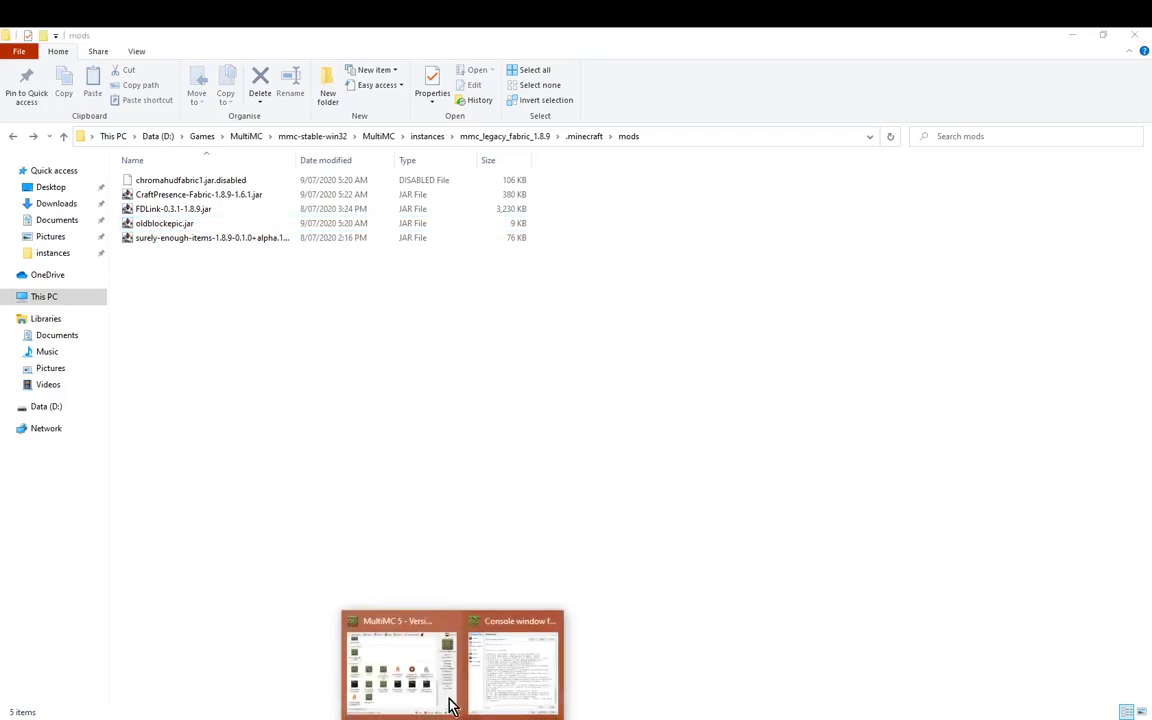
- Relaunch the mmc_legacy_fabric_1.8.9 instance from MultiMC, maximize the game window and load the singleplayer world
{"action": "left_click", "coordinate": [450, 707]}
{"action": "double_click", "coordinate": [346, 285]}
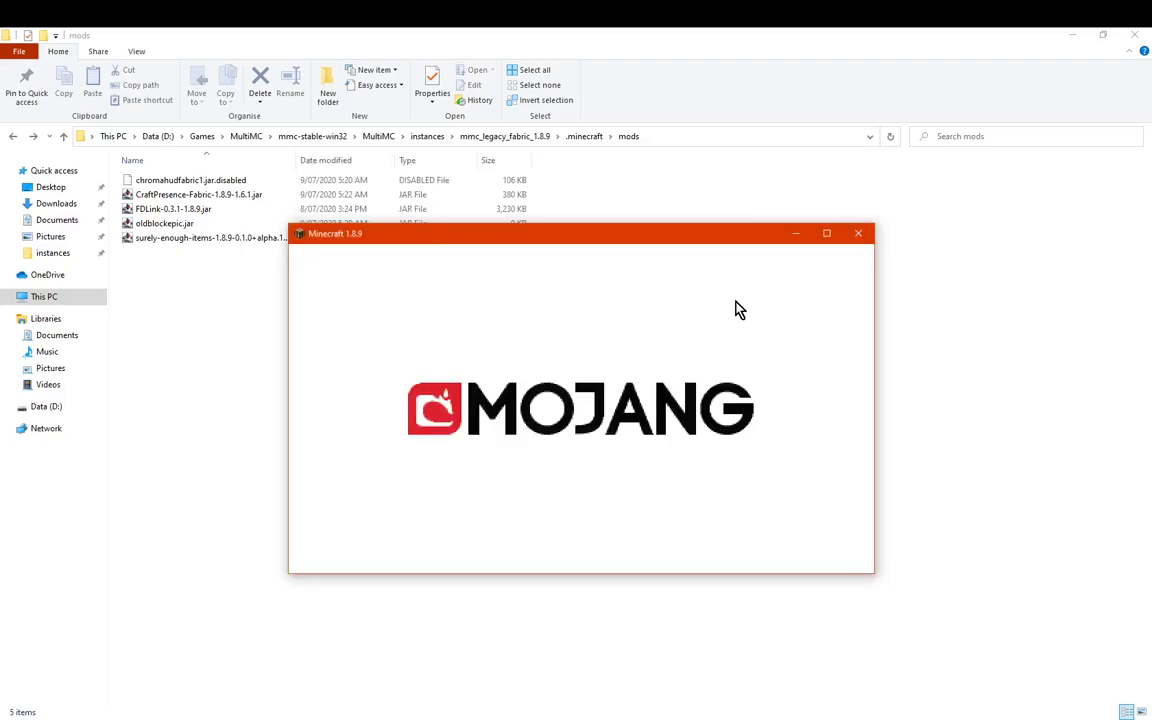
{"action": "left_click", "coordinate": [822, 240]}
{"action": "left_click", "coordinate": [470, 300]}
{"action": "left_click", "coordinate": [422, 170]}
{"action": "left_click", "coordinate": [422, 170]}
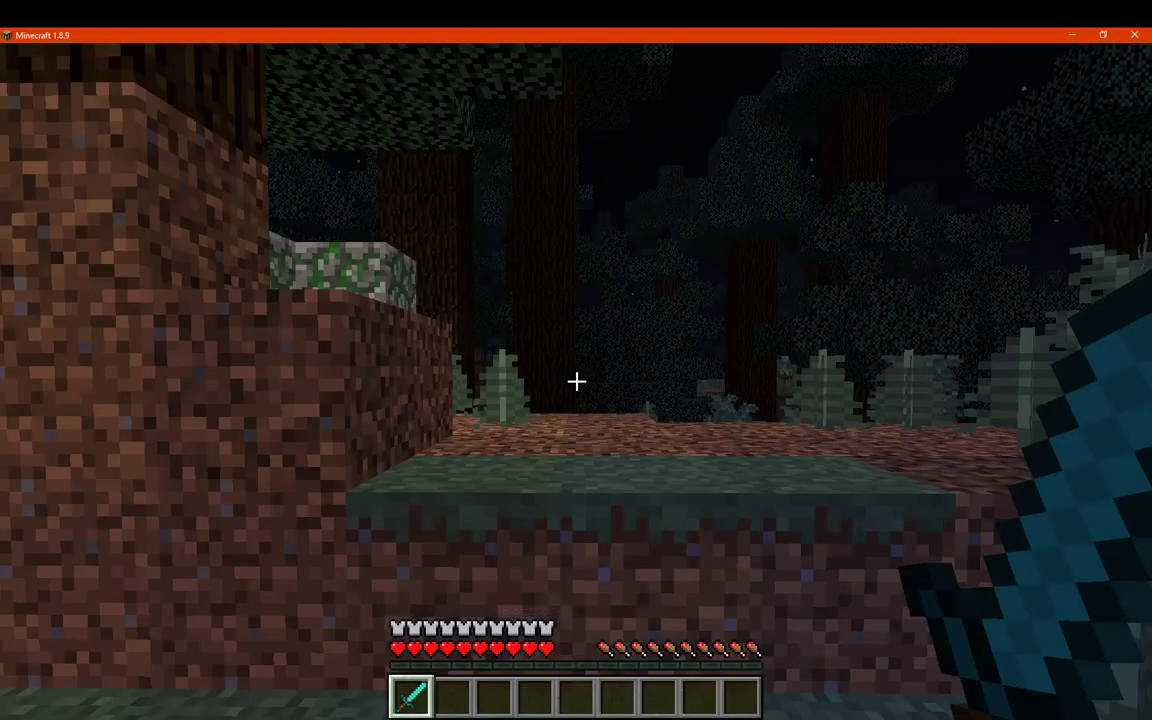
- Open the CraftPresence configuration in the world, view its General Settings and return to the game
{"action": "key", "text": "Control_R"}
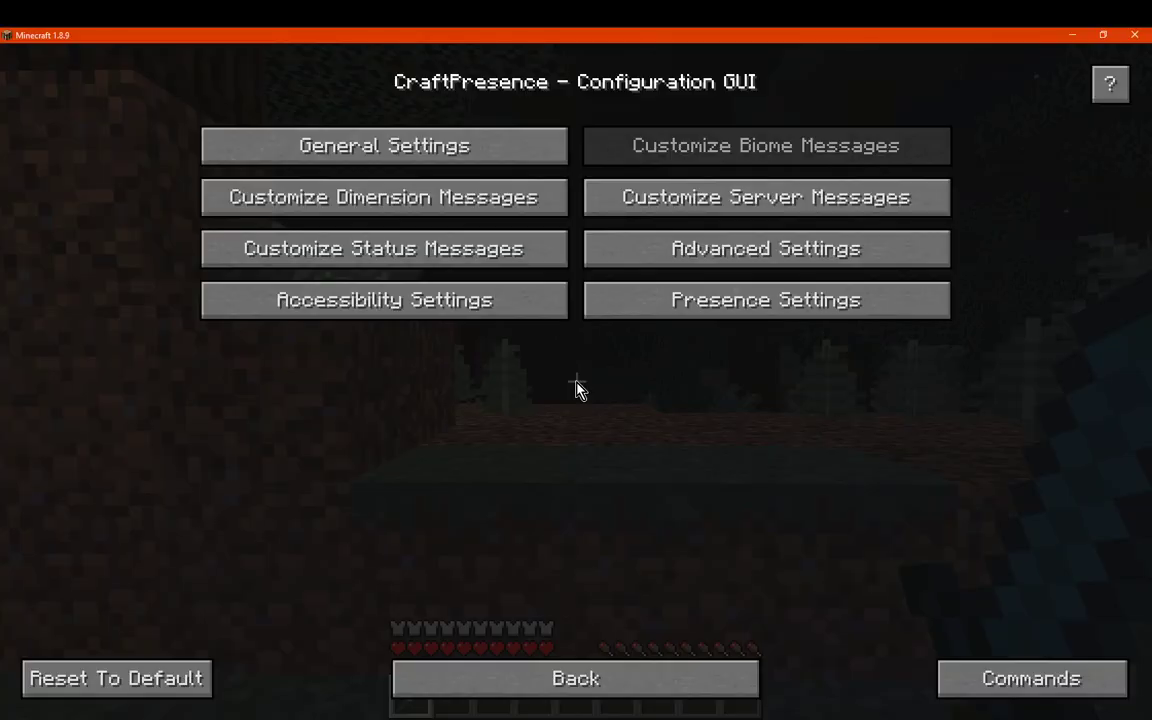
{"action": "left_click", "coordinate": [612, 668]}
{"action": "key", "text": "Control_R"}
{"action": "left_click", "coordinate": [455, 140]}
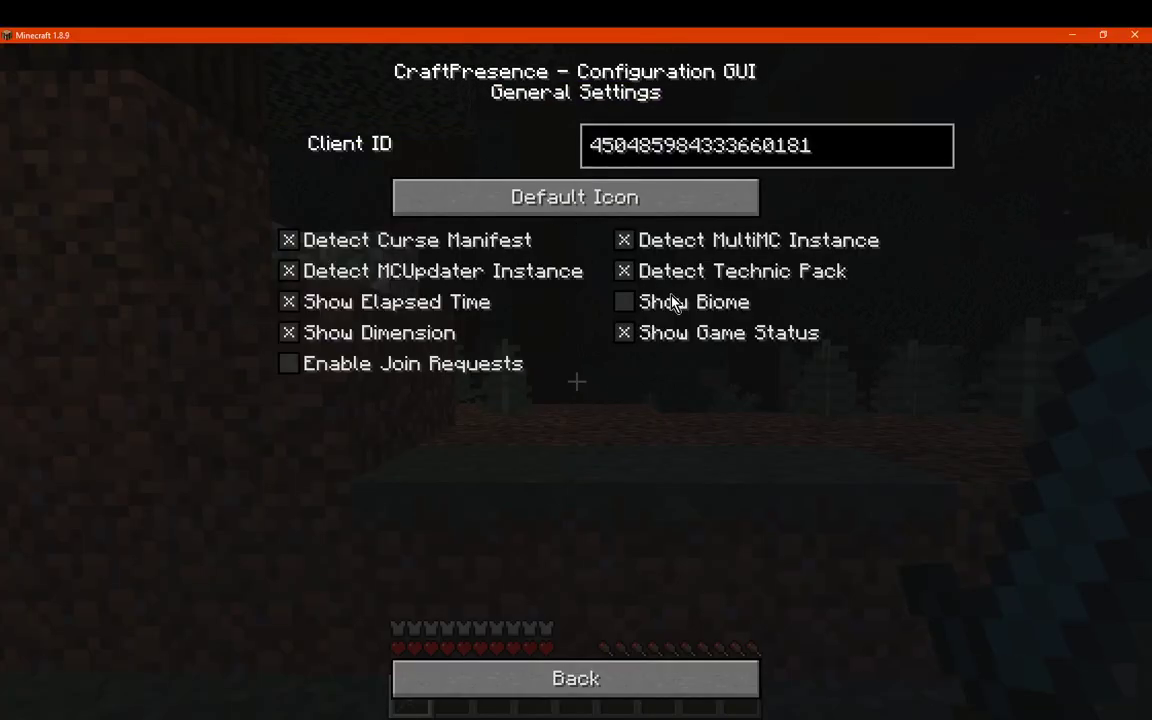
{"action": "left_click", "coordinate": [663, 676]}
{"action": "left_click", "coordinate": [663, 676]}
- Page through the item list beside the inventory to its last page and return to the world
{"action": "key", "text": "e"}
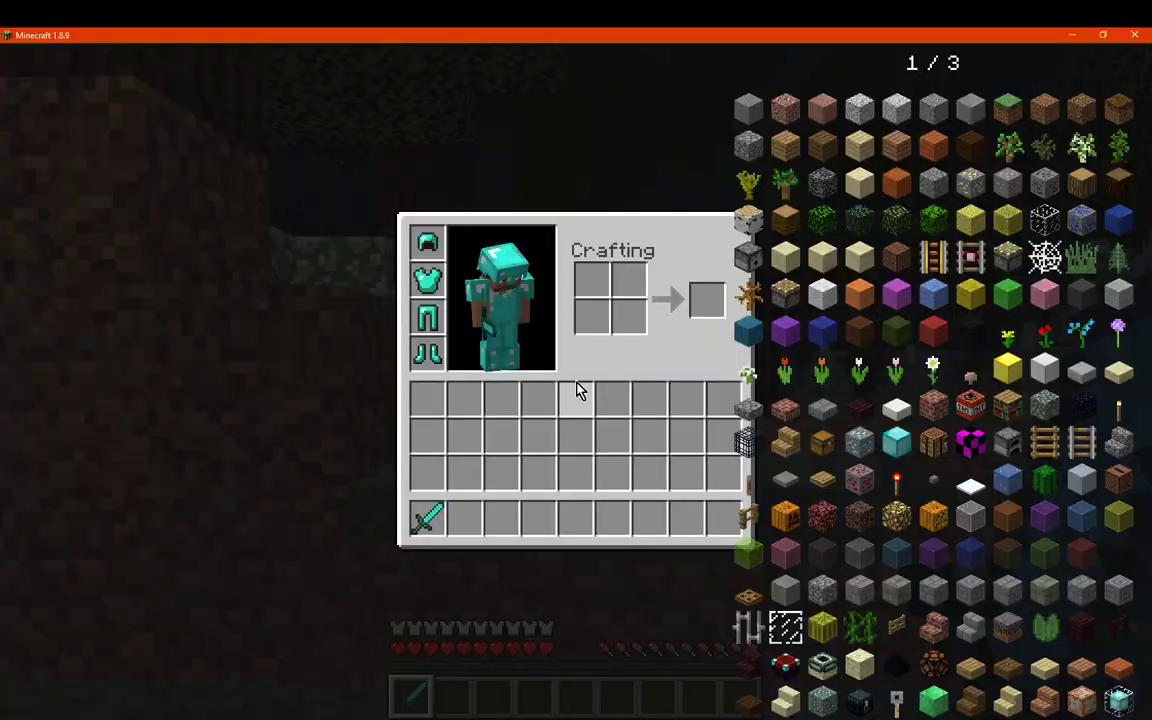
{"action": "scroll", "coordinate": [633, 108], "scroll_direction": "up", "scroll_amount": 3}
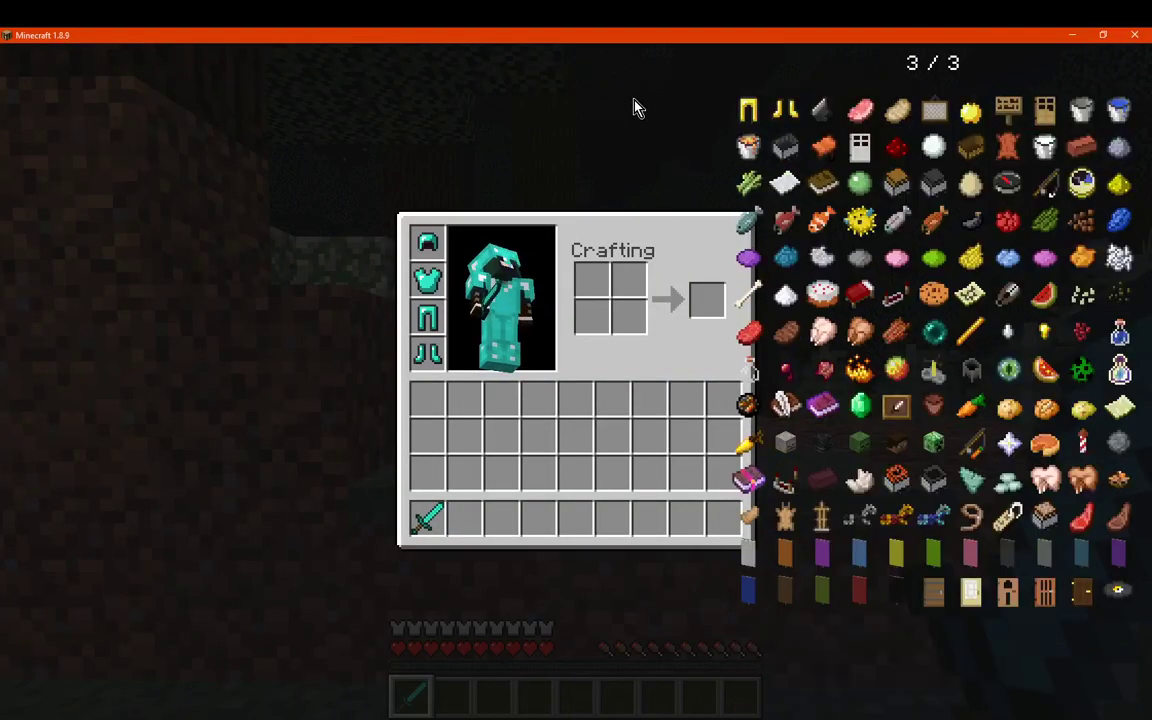
{"action": "key", "text": "e"}
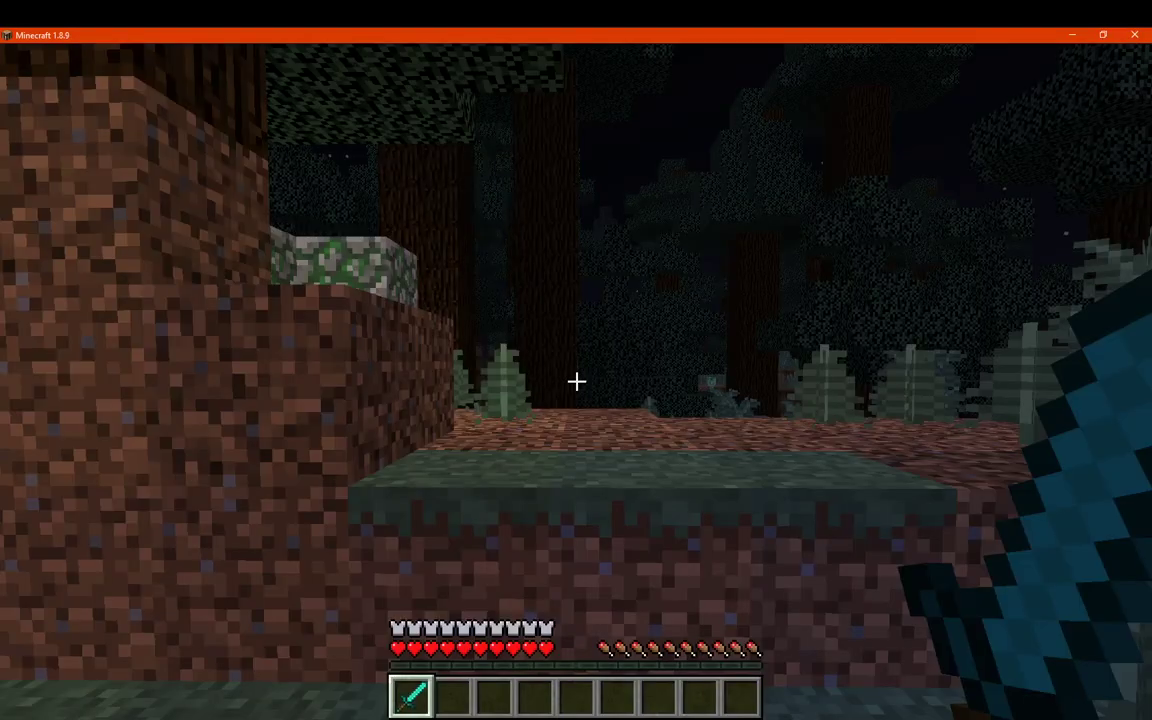
{"action": "key", "text": "Escape"}
{"action": "left_click", "coordinate": [580, 262]}
- Break dirt blocks in the bank with an empty hand and place the collected dirt back
{"action": "scroll", "coordinate": [576, 380], "scroll_direction": "down", "scroll_amount": 1}
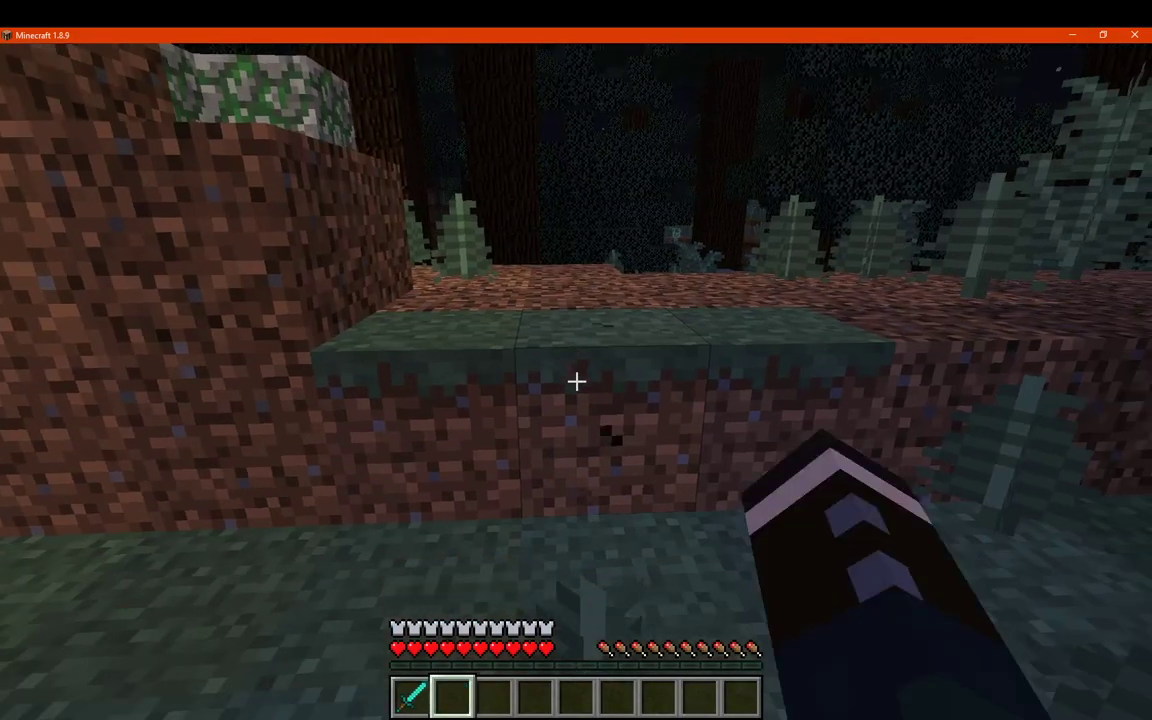
{"action": "left_click_drag", "start_coordinate": [576, 380], "coordinate": [576, 380]}
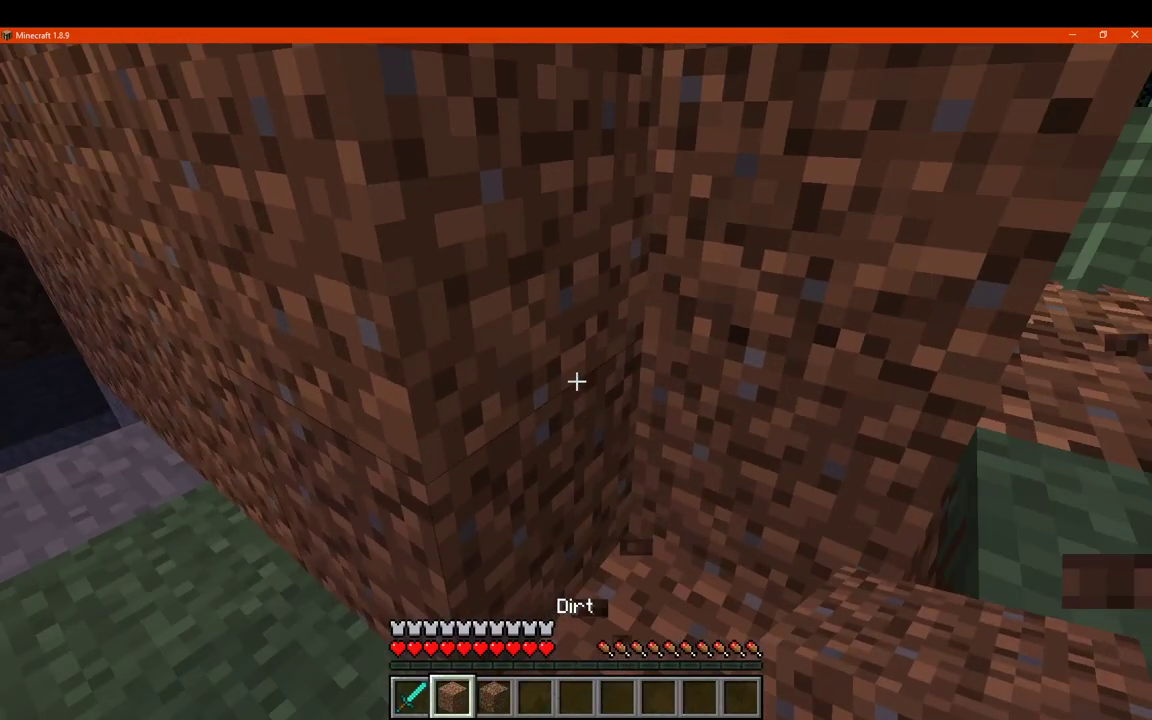
{"action": "right_click", "coordinate": [576, 380]}
{"action": "scroll", "coordinate": [576, 380], "scroll_direction": "down", "scroll_amount": 1}
{"action": "key", "text": "w"}
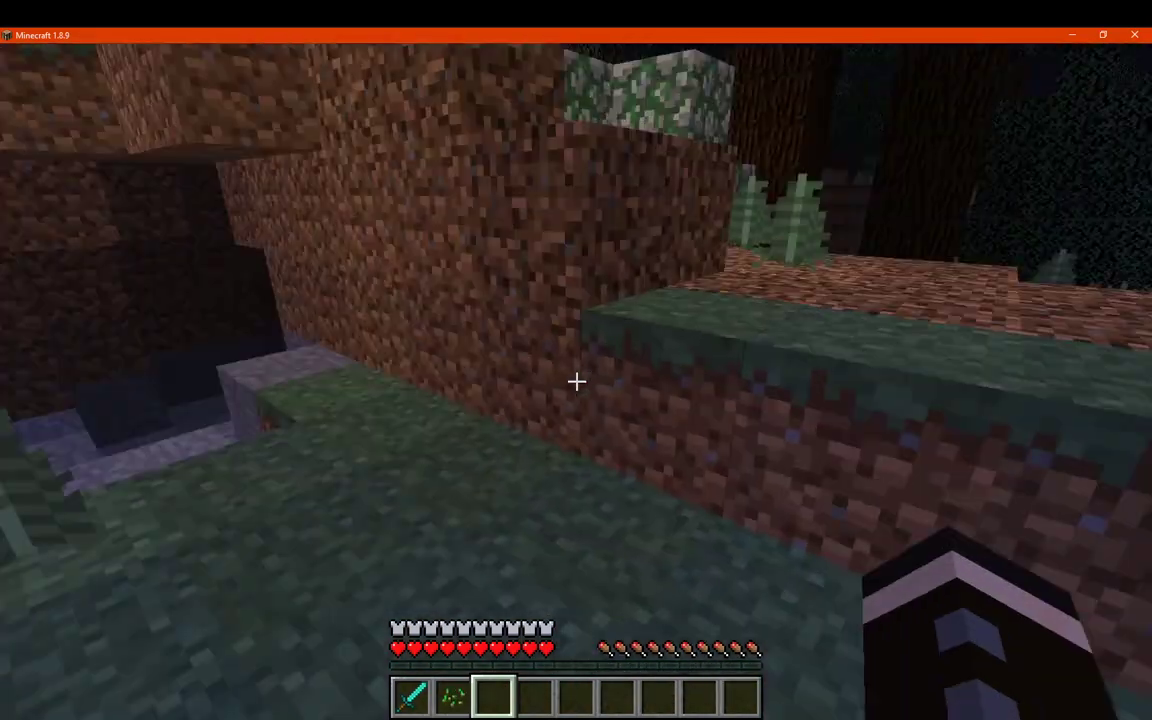
{"action": "left_click", "coordinate": [576, 380]}
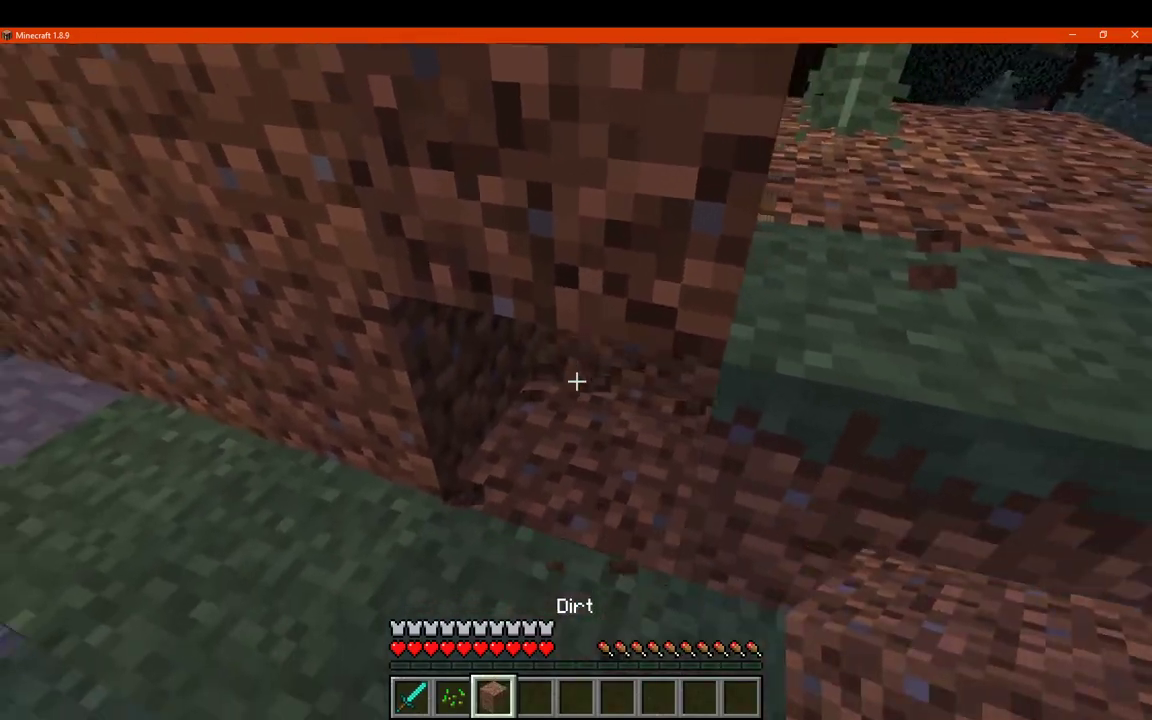
{"action": "right_click", "coordinate": [576, 380]}
- Check the collected items in the inventory and open the game menu
{"action": "key", "text": "e"}
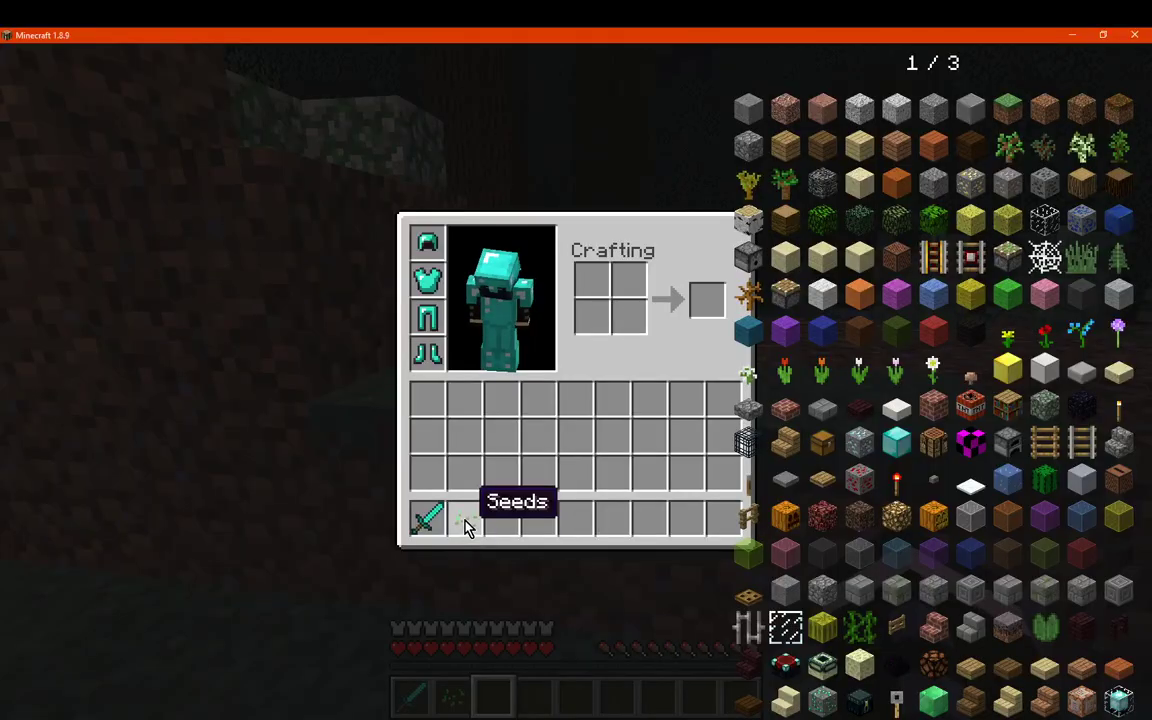
{"action": "key", "text": "e"}
{"action": "key", "text": "Escape"}
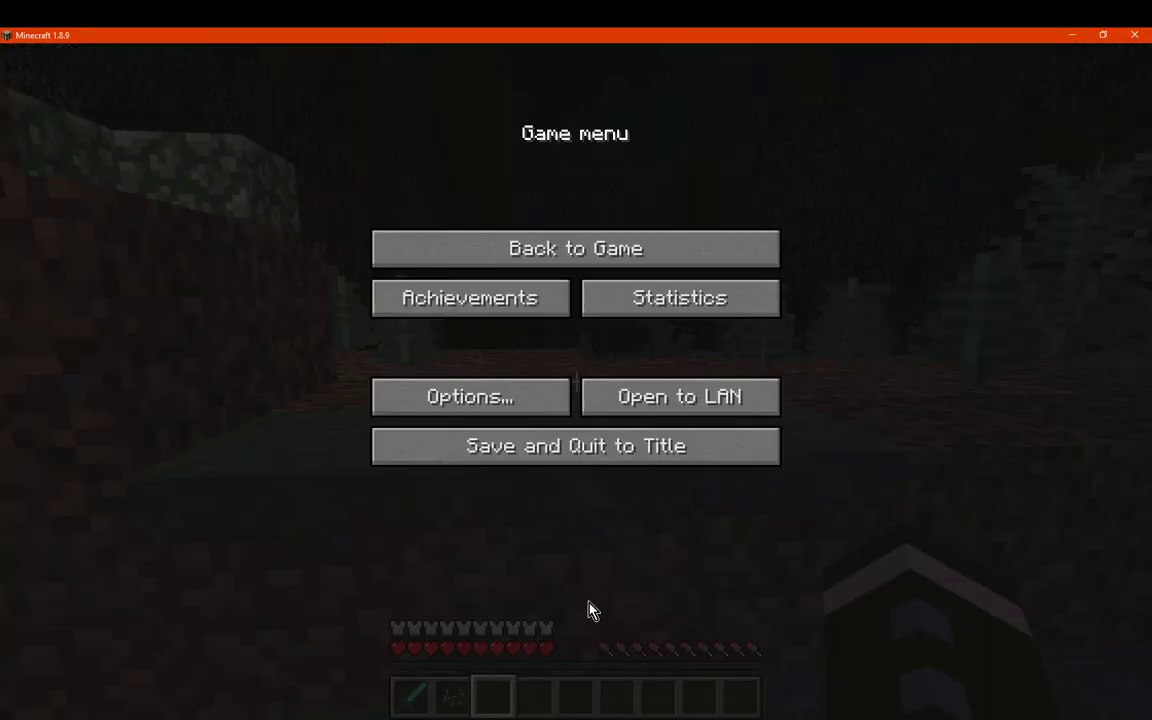